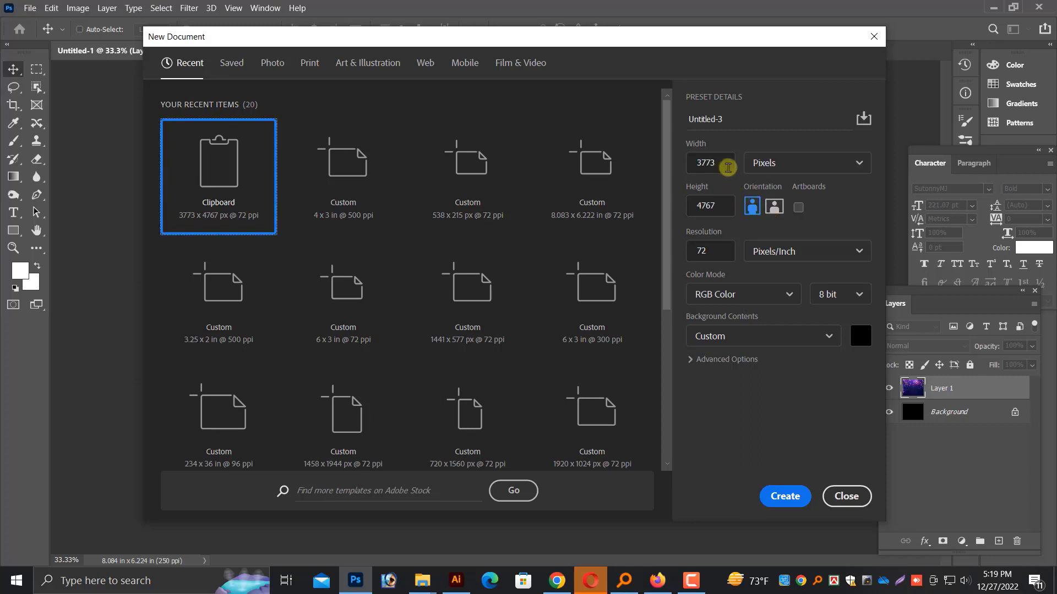
# Step: Create a 3 x 4 inch document at 550 pixels/inch and fill its background with white
pyautogui.click(767, 170)
pyautogui.click(776, 209)
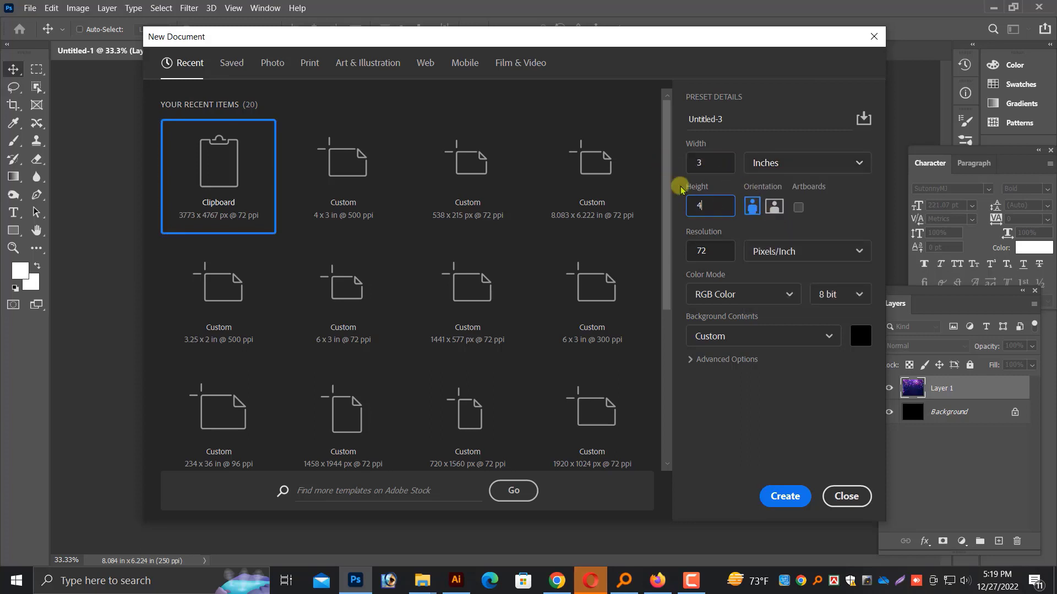
pyautogui.press('Tab')
pyautogui.write('5')
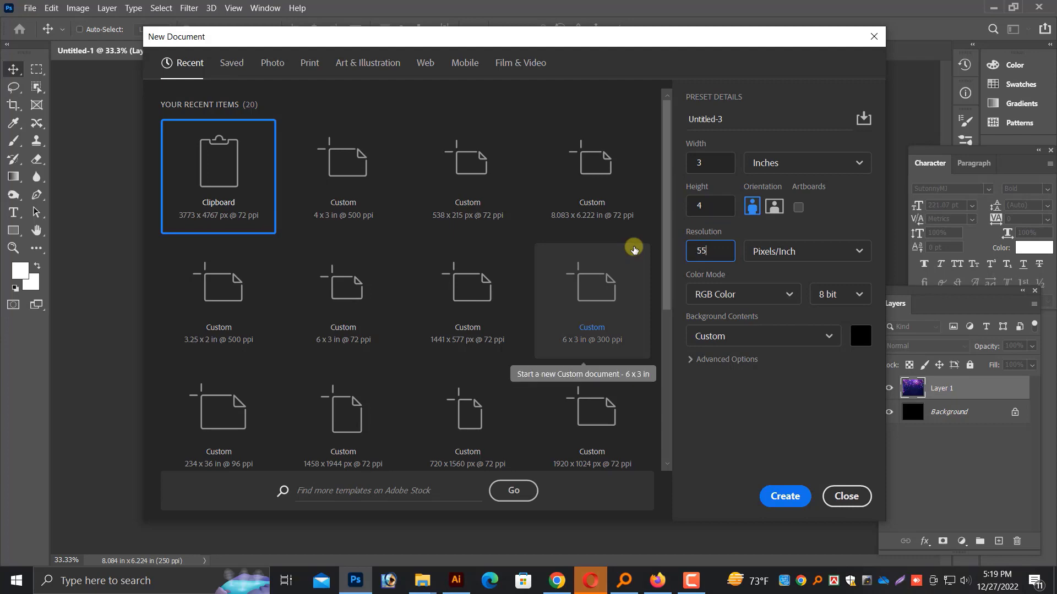
pyautogui.click(784, 496)
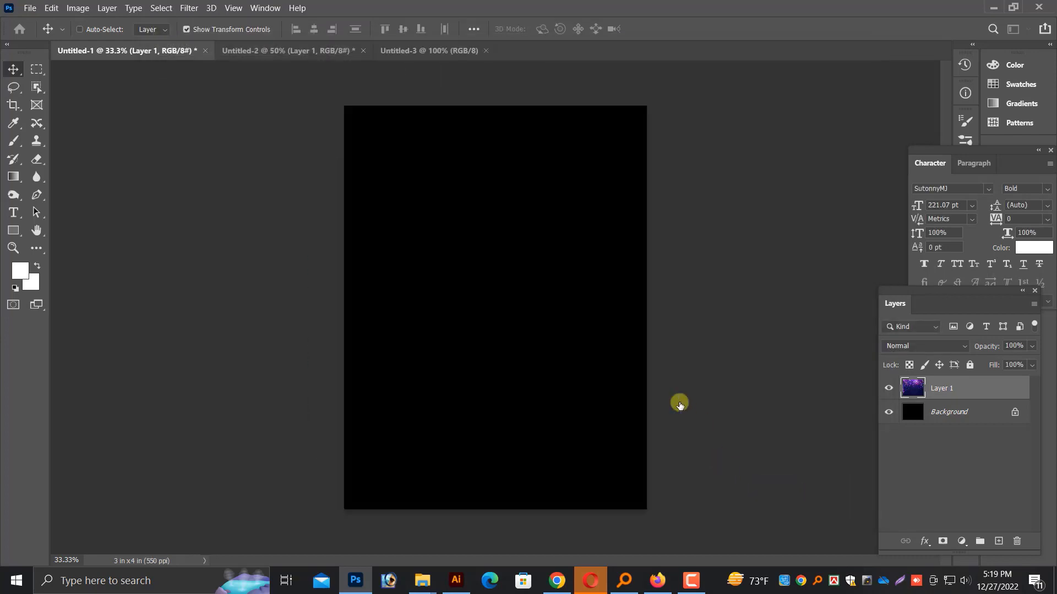
pyautogui.hotkey('ctrl', 'BackSpace')
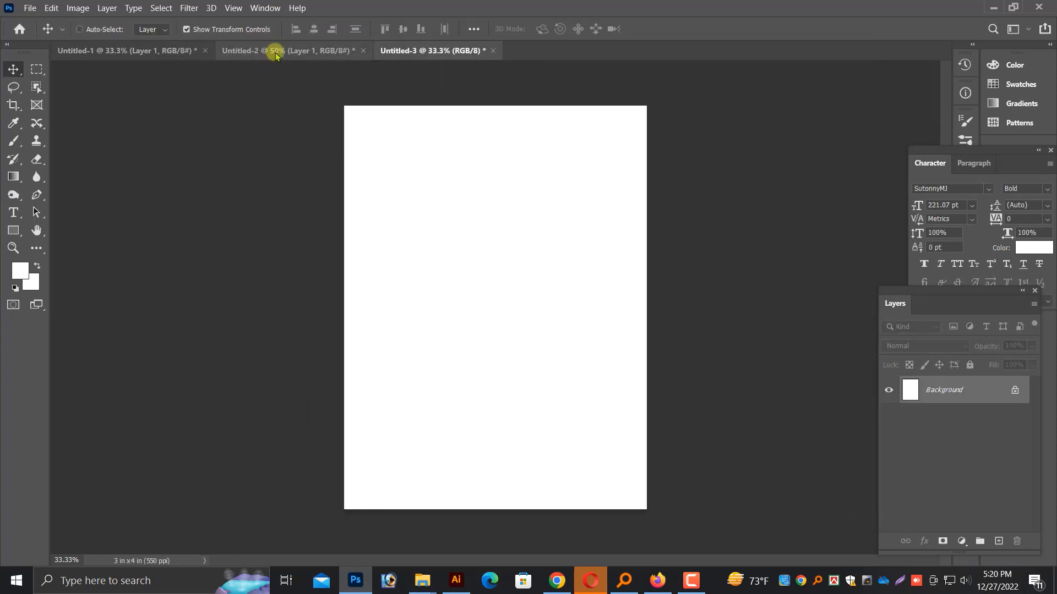
# Step: Copy the painted texture from Untitled-2 into Untitled-3 and place it in the page's lower left corner
pyautogui.click(274, 50)
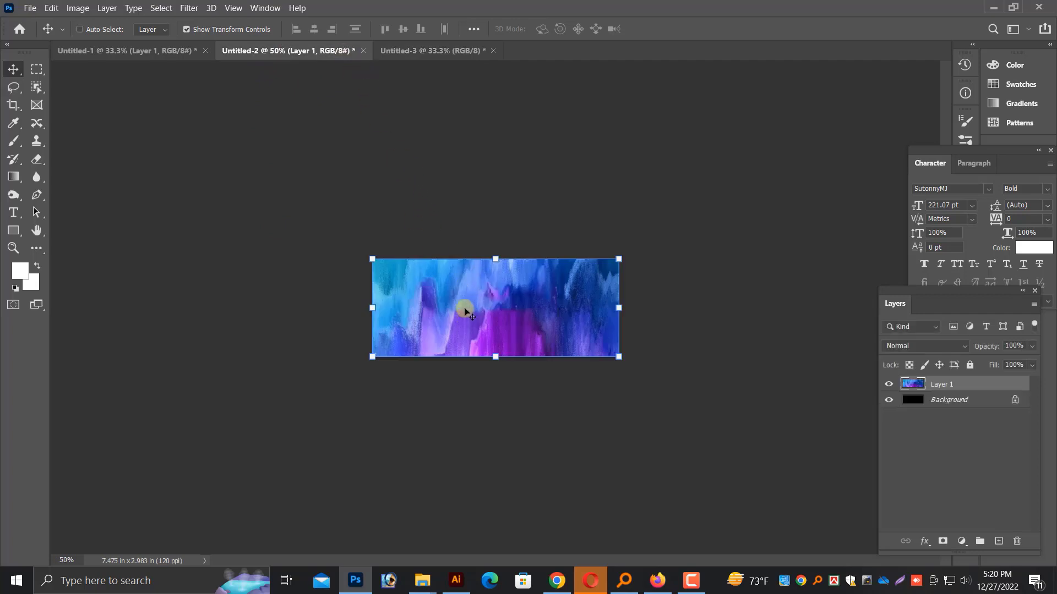
pyautogui.moveTo(464, 312); pyautogui.dragTo(500, 402)
pyautogui.moveTo(569, 393); pyautogui.dragTo(699, 393)
pyautogui.moveTo(602, 405); pyautogui.dragTo(539, 463)
pyautogui.press('Return')
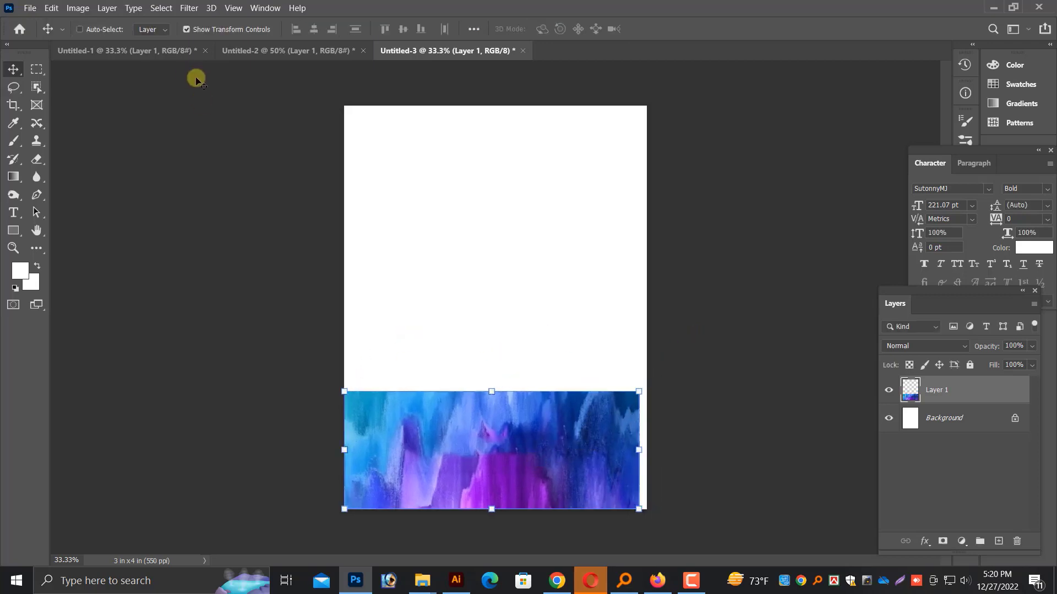
# Step: Close Untitled-2 without saving its changes and switch to the Untitled-1 document
pyautogui.click(266, 51)
pyautogui.hotkey('ctrl', 'w')
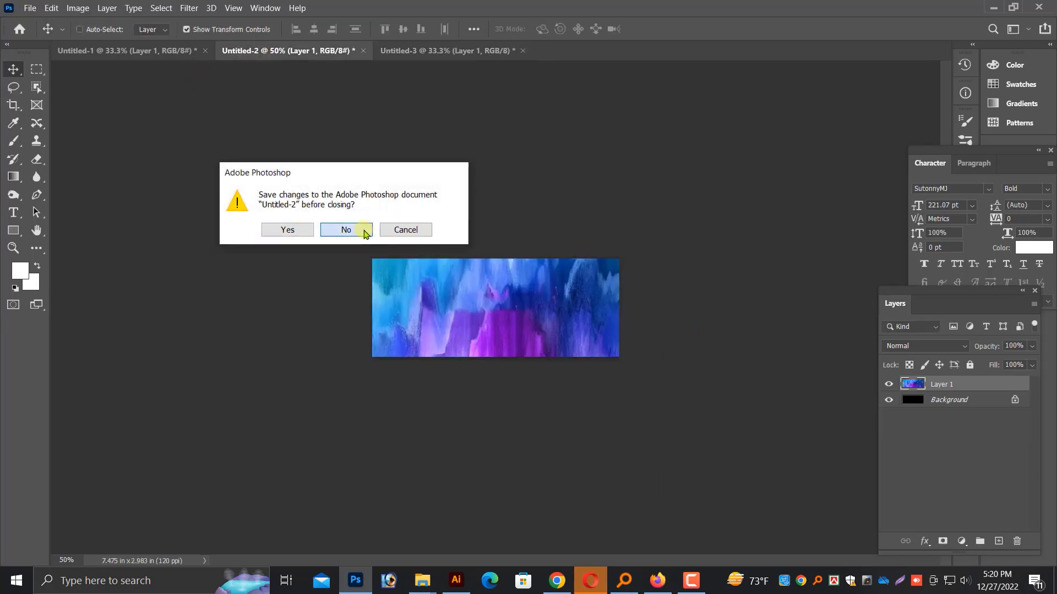
pyautogui.click(363, 231)
pyautogui.click(160, 51)
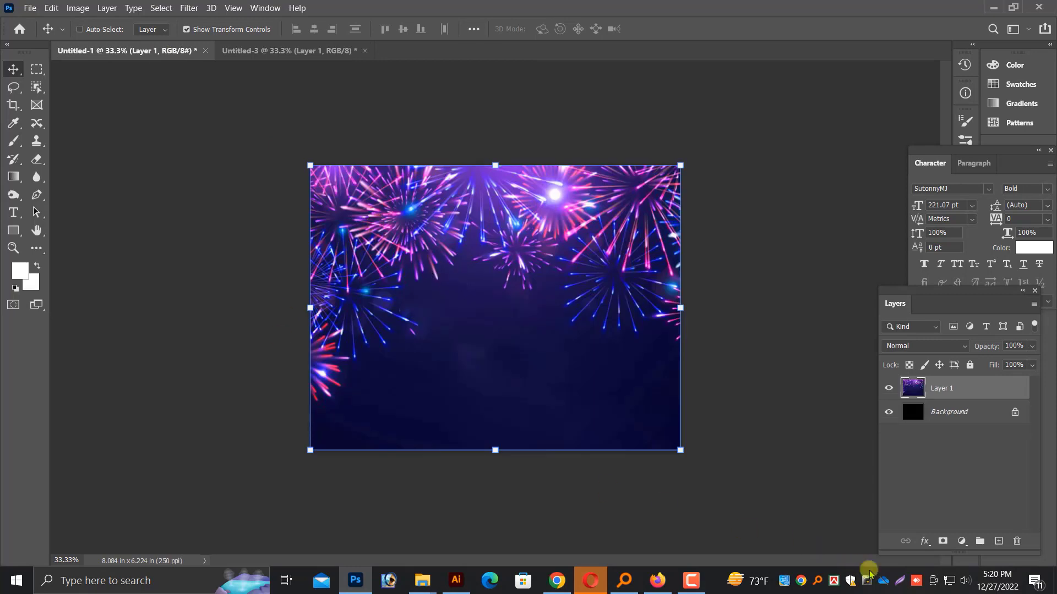
pyautogui.click(698, 583)
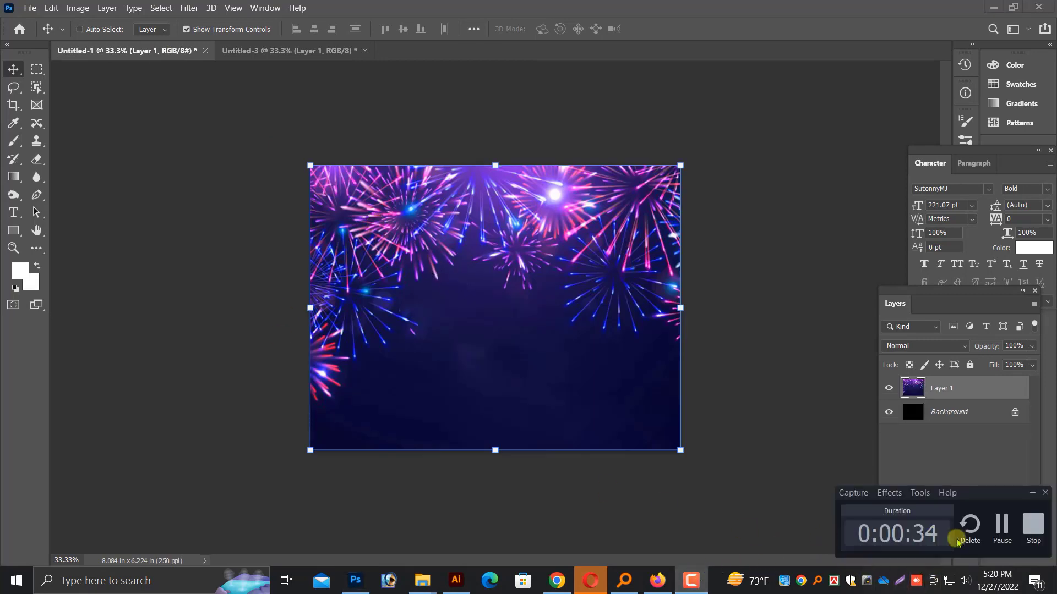
pyautogui.click(1005, 531)
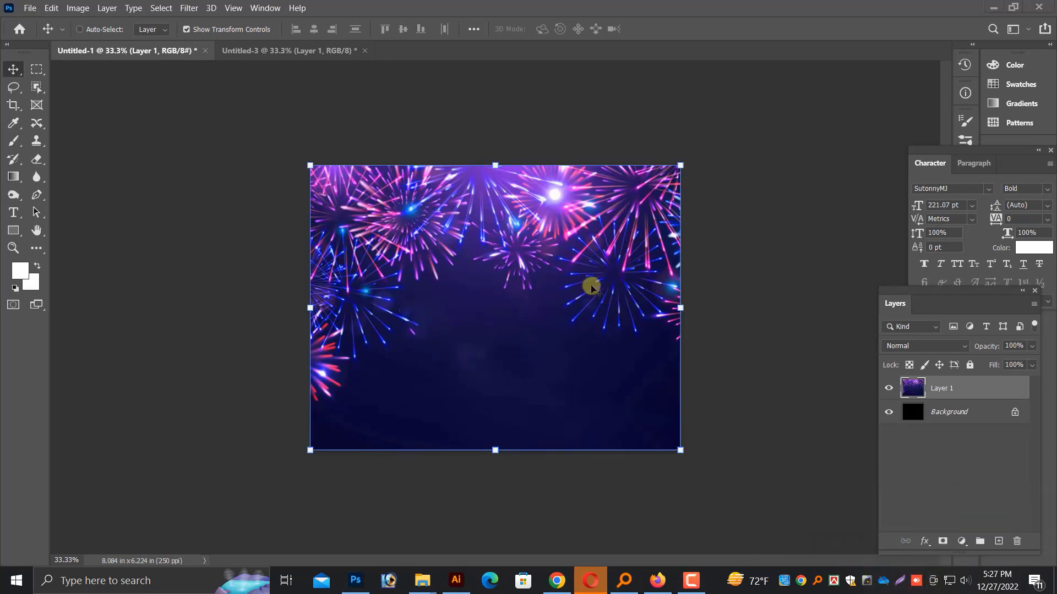
# Step: Copy the fireworks image into Untitled-3 at the page's top edge and scale it to about 82% to fit the page width
pyautogui.moveTo(590, 285); pyautogui.dragTo(505, 247)
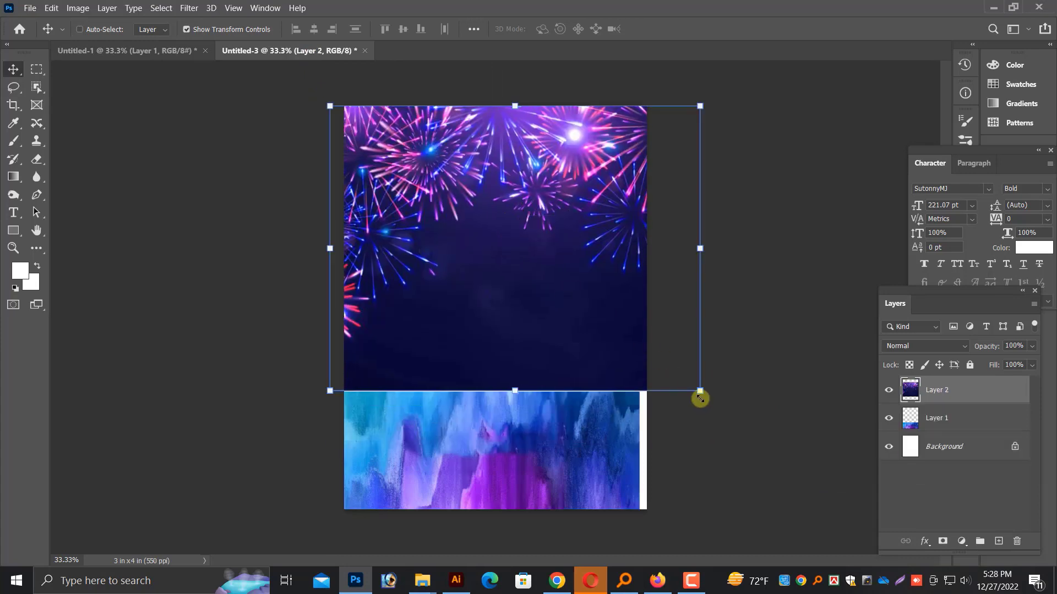
pyautogui.moveTo(701, 392); pyautogui.dragTo(646, 350)
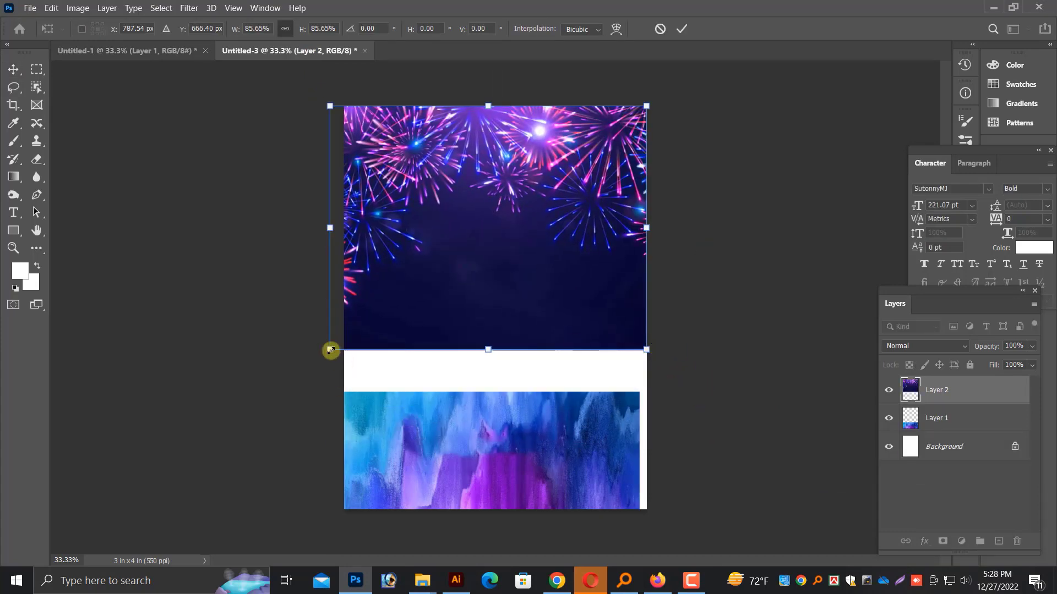
pyautogui.moveTo(330, 350); pyautogui.dragTo(341, 336)
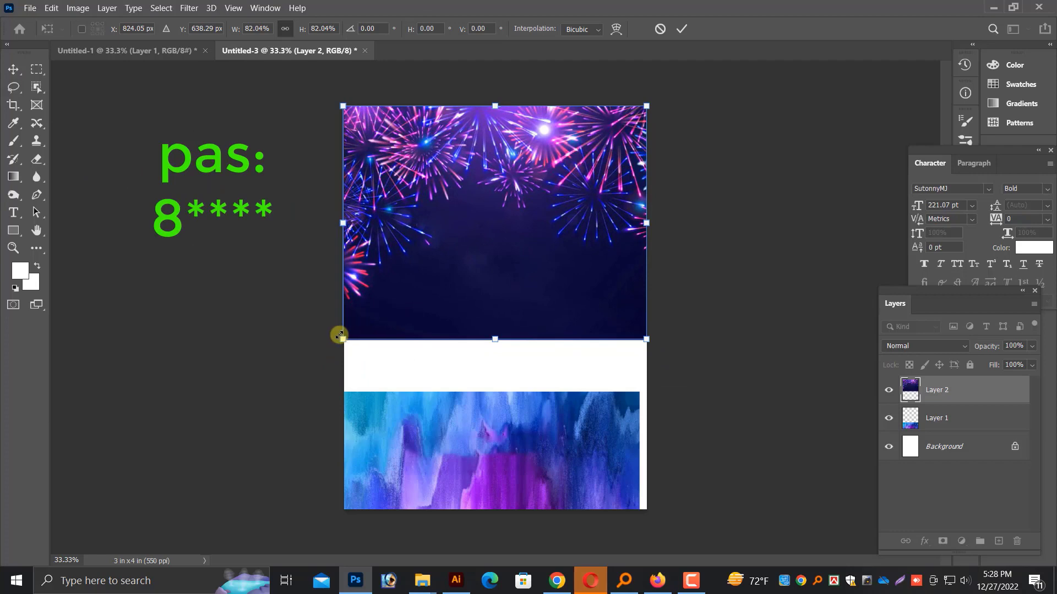
pyautogui.press('Return')
# Step: Select the painted texture layer and enlarge it proportionally from its upper right corner until it covers the full page width
pyautogui.hotkey('ctrl', '+')
pyautogui.scroll(-1, 442, 418)
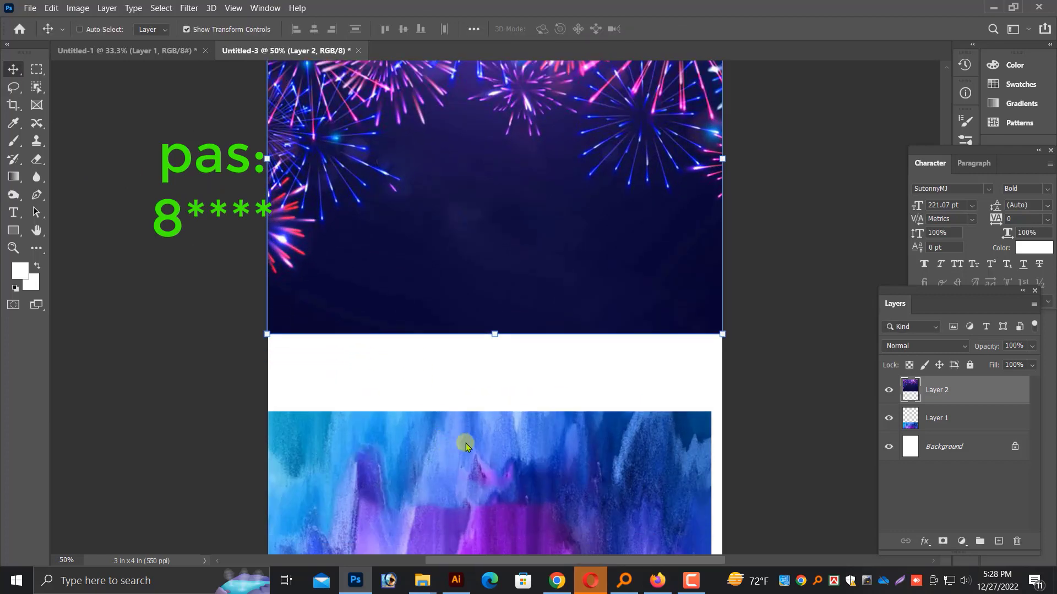
pyautogui.rightClick(466, 447)
pyautogui.click(476, 455)
pyautogui.scroll(-3, 474, 457)
pyautogui.scroll(1, 493, 439)
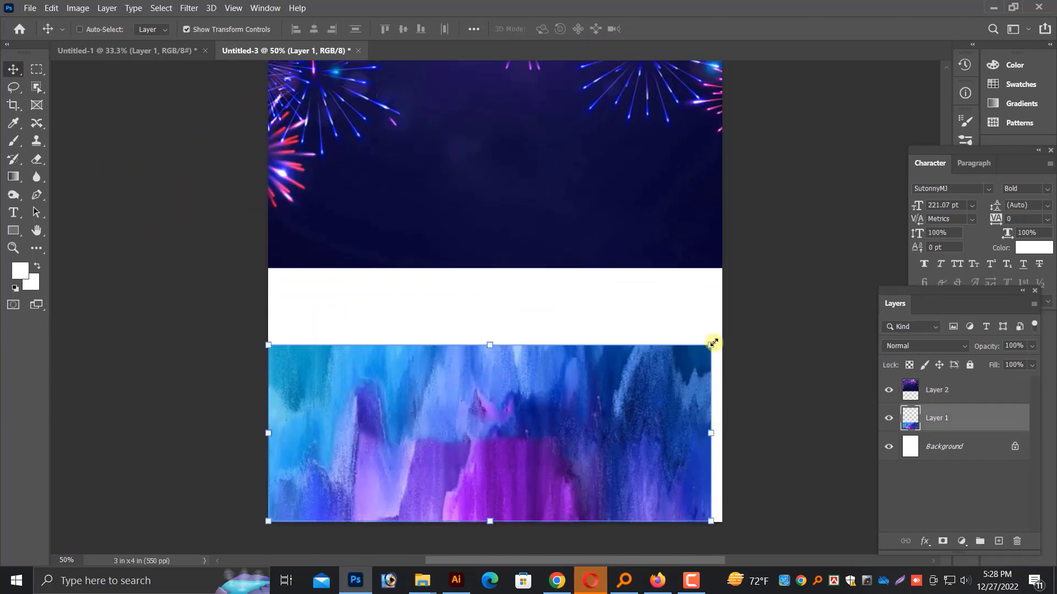
pyautogui.moveTo(712, 343); pyautogui.dragTo(733, 331)
pyautogui.press('Return')
# Step: Fade out the lower half of the fireworks layer using a soft 800 px Eraser
pyautogui.scroll(4, 576, 363)
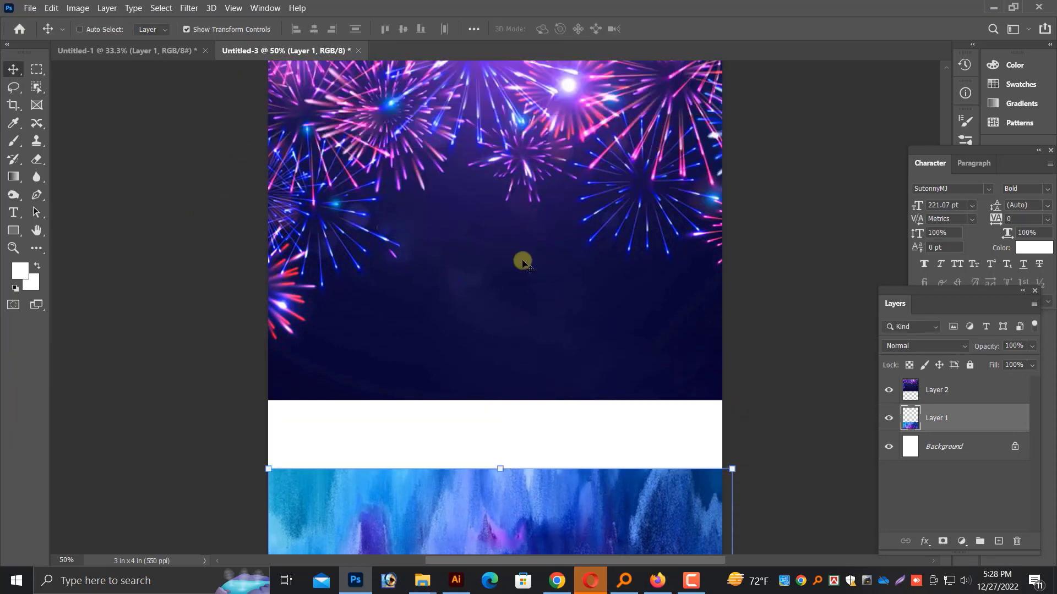
pyautogui.rightClick(521, 262)
pyautogui.click(536, 269)
pyautogui.scroll(1, 517, 313)
pyautogui.click(35, 158)
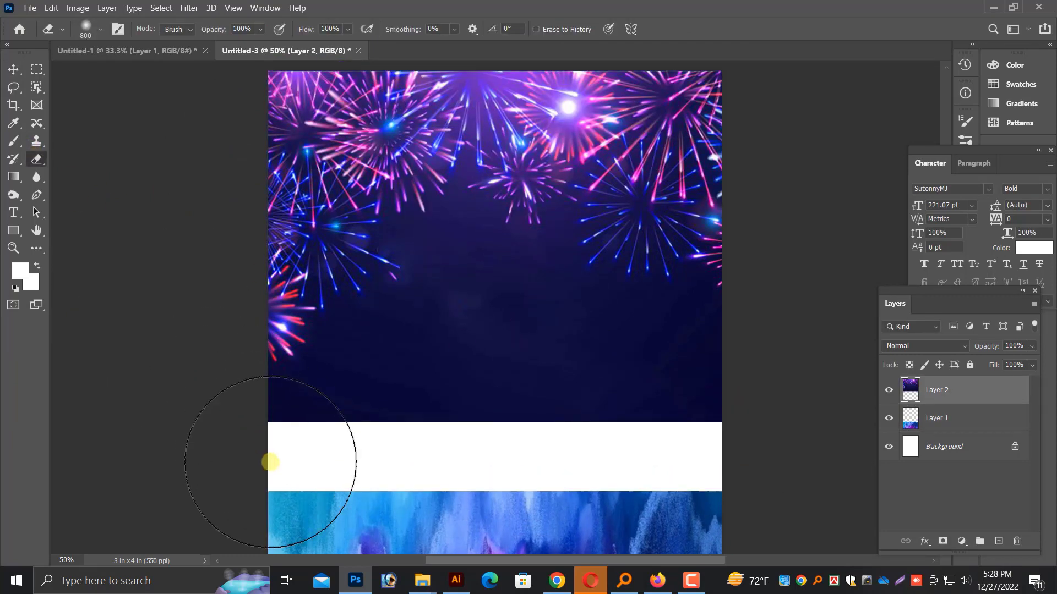
pyautogui.moveTo(271, 460)
pyautogui.mouseDown()
pyautogui.moveTo(714, 459)
pyautogui.moveTo(618, 467)
pyautogui.moveTo(207, 413)
pyautogui.moveTo(487, 396)
pyautogui.moveTo(918, 475)
pyautogui.moveTo(269, 470)
pyautogui.mouseUp()
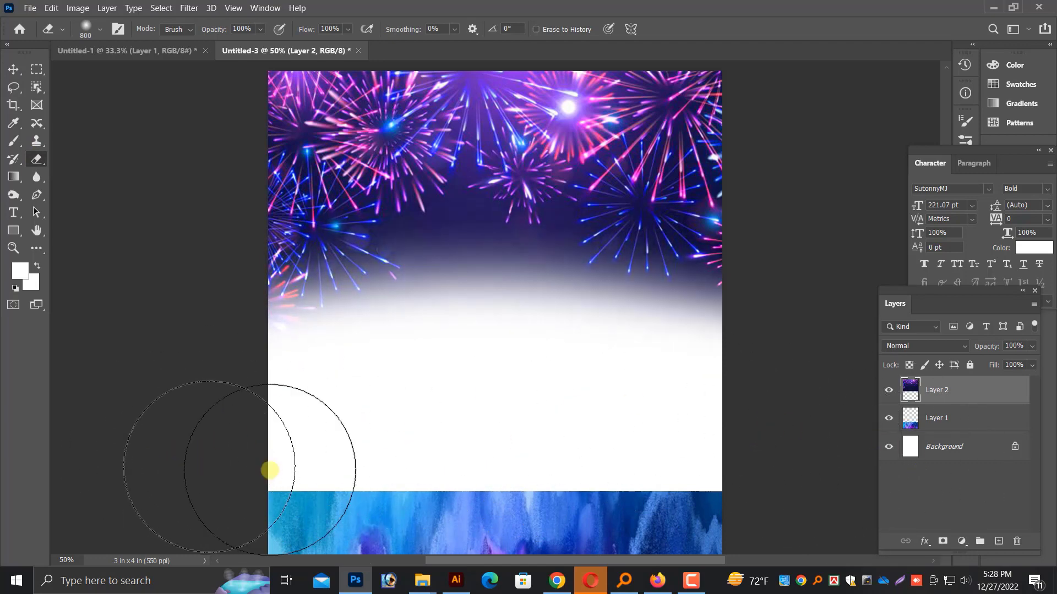
# Step: Switch to the Move tool and select the painted texture layer at the page's lower edge
pyautogui.scroll(-4, 269, 470)
pyautogui.click(13, 69)
pyautogui.rightClick(568, 425)
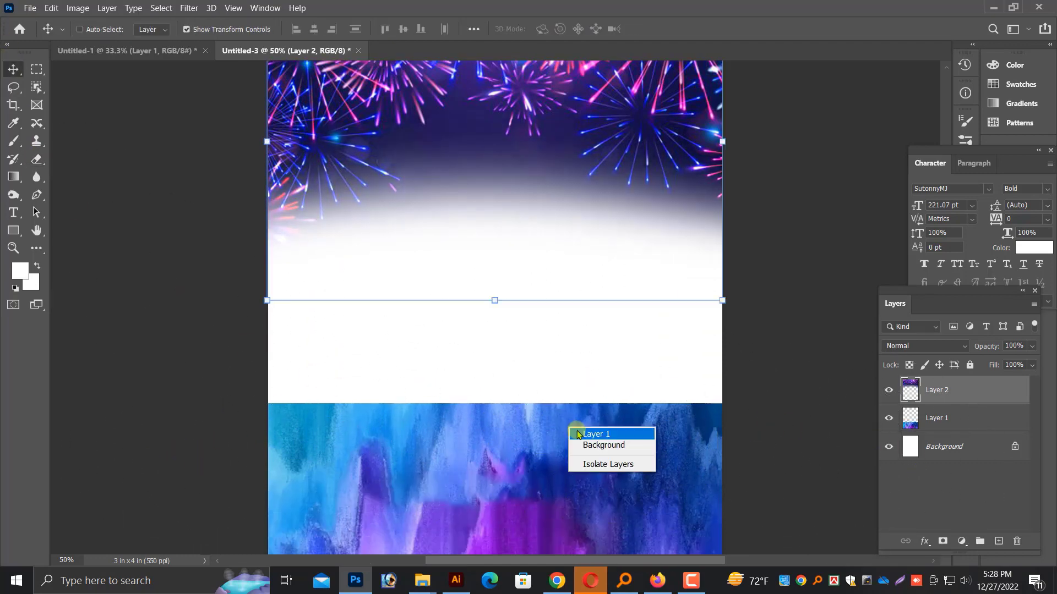
pyautogui.click(588, 433)
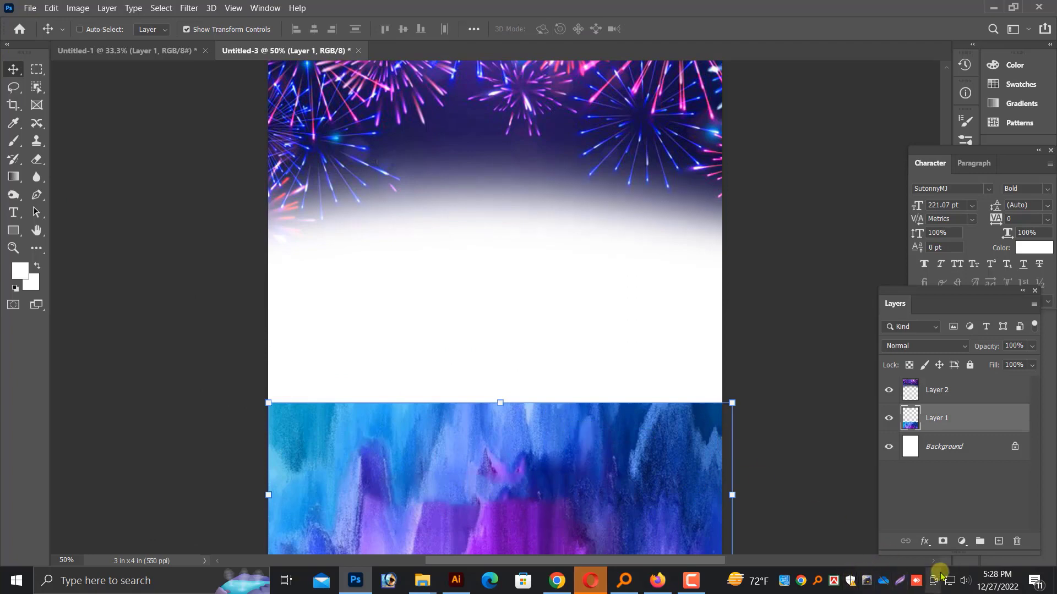
pyautogui.click(699, 584)
pyautogui.click(1008, 529)
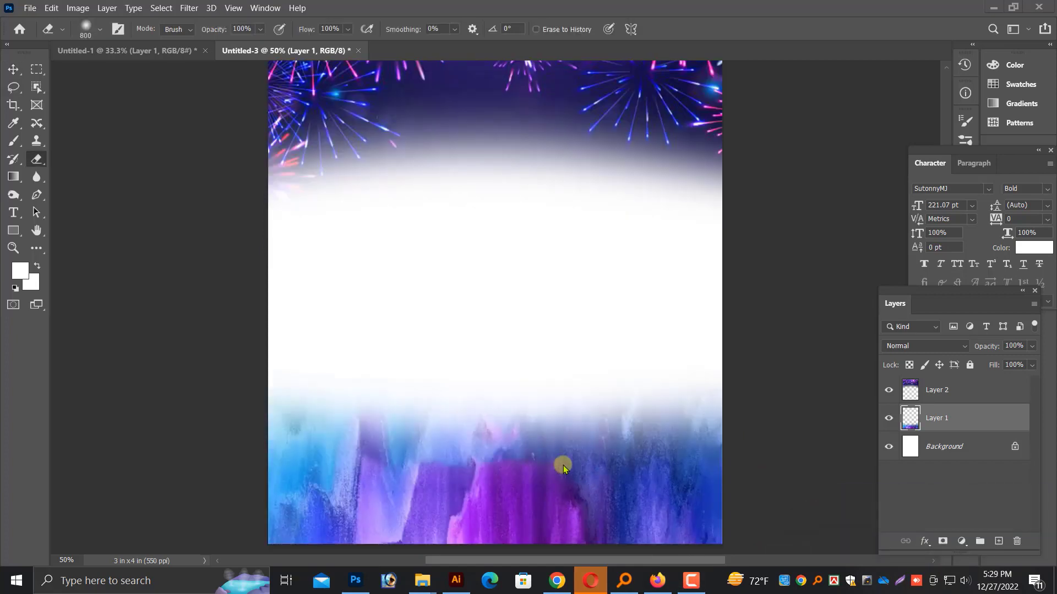
# Step: Check the size and hardness settings of the Eraser brush
pyautogui.rightClick(527, 461)
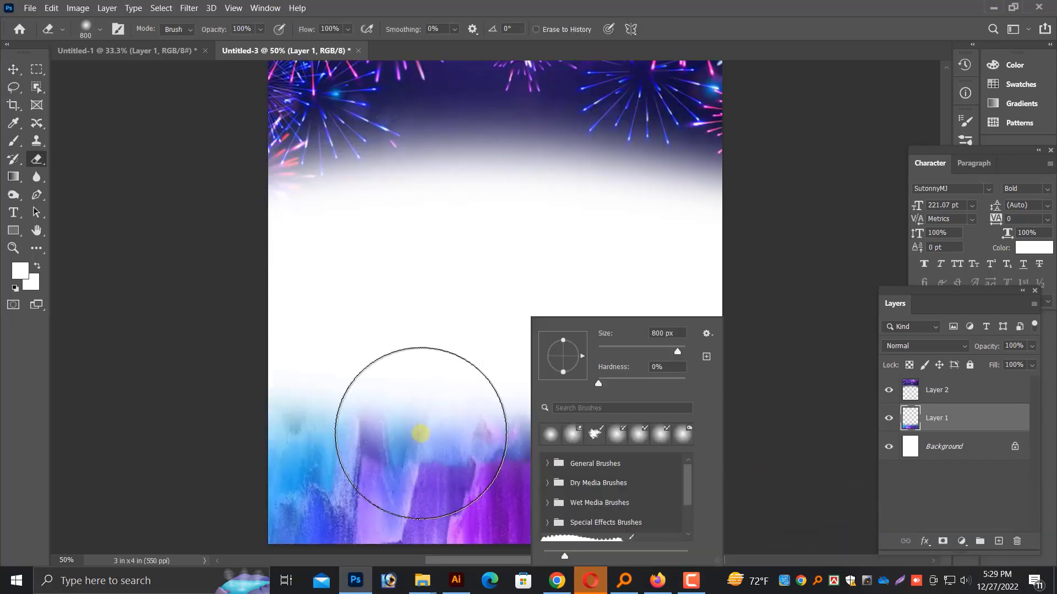
pyautogui.click(425, 433)
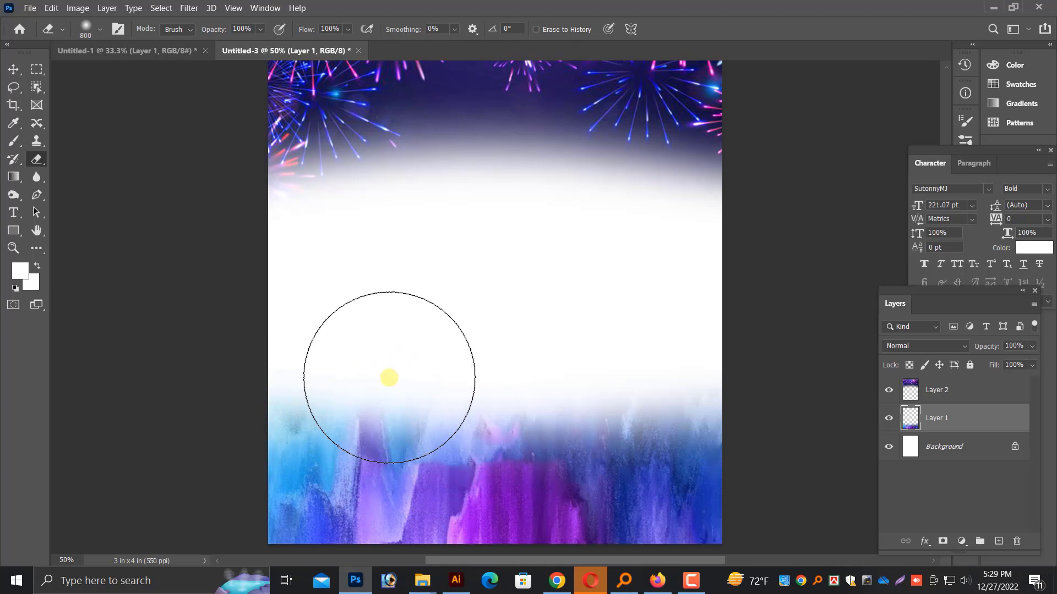
# Step: Select the fireworks layer with the Move tool and nudge it slightly upward
pyautogui.click(13, 70)
pyautogui.hotkey('ctrl', '-')
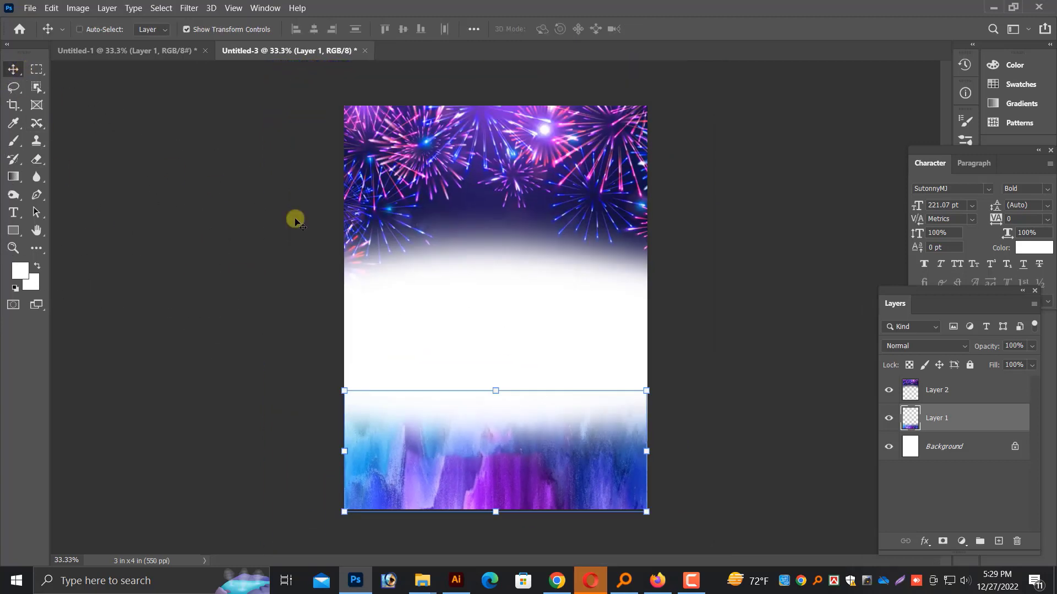
pyautogui.rightClick(465, 314)
pyautogui.click(487, 315)
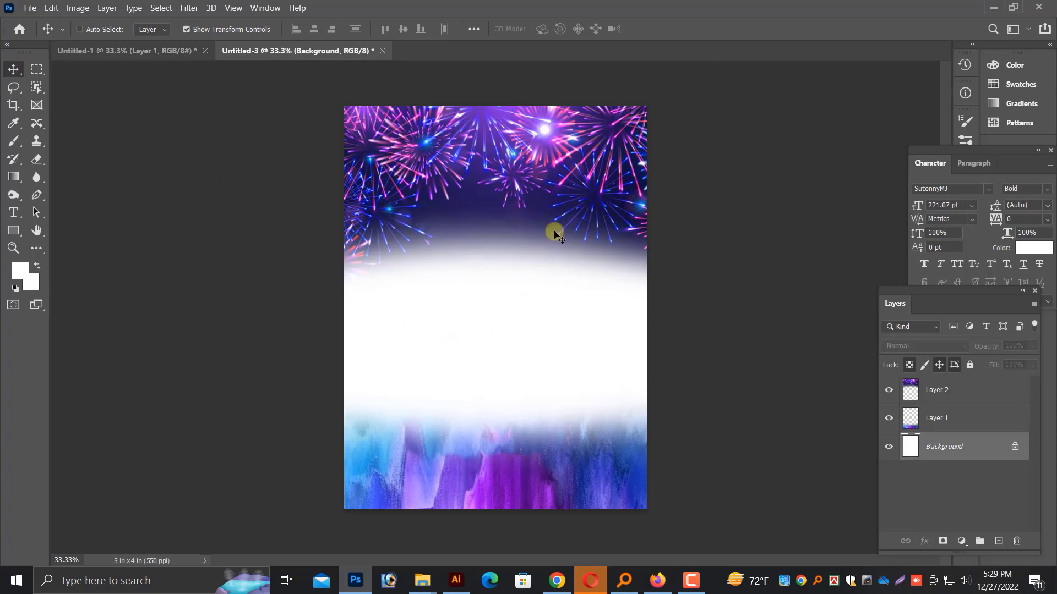
pyautogui.click(582, 203)
pyautogui.hotkey('shift', 'Up')
pyautogui.hotkey('shift', 'Up')
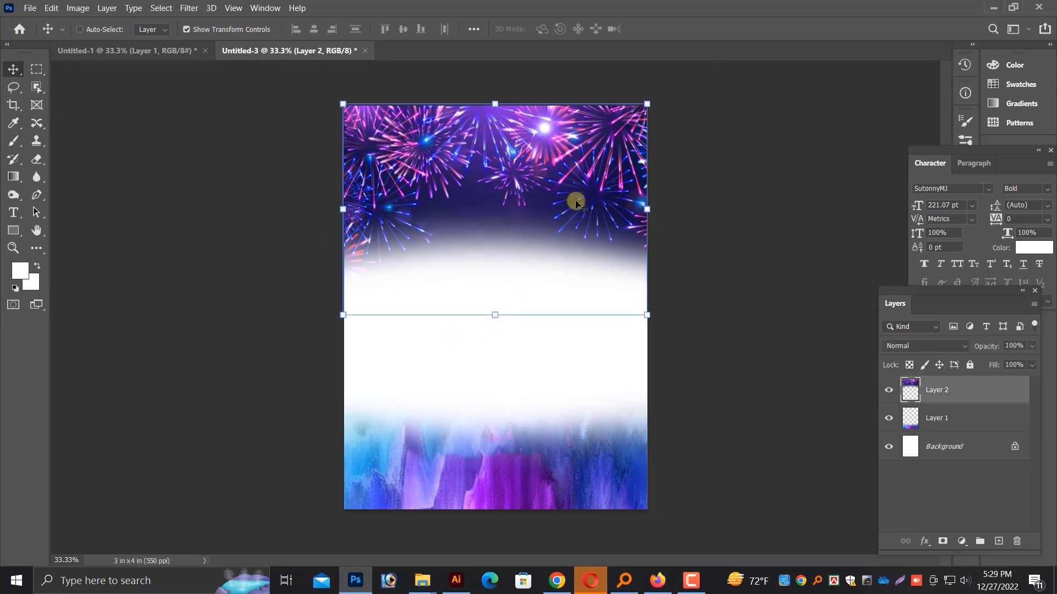
# Step: Crop the whole selected canvas to trim the layer parts outside the page, and clear the selection
pyautogui.hotkey('ctrl', 'a')
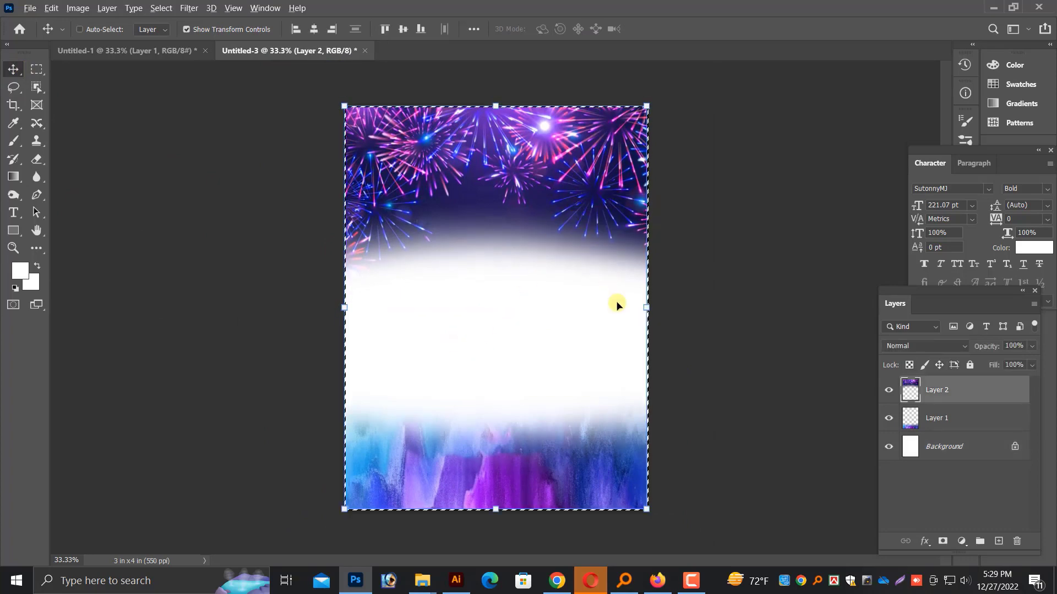
pyautogui.hotkey('alt', 'i')
pyautogui.press('p')
pyautogui.hotkey('ctrl', 'd')
# Step: Duplicate the painted texture layer into the white middle of the page and enlarge the copy to about 159%
pyautogui.rightClick(531, 446)
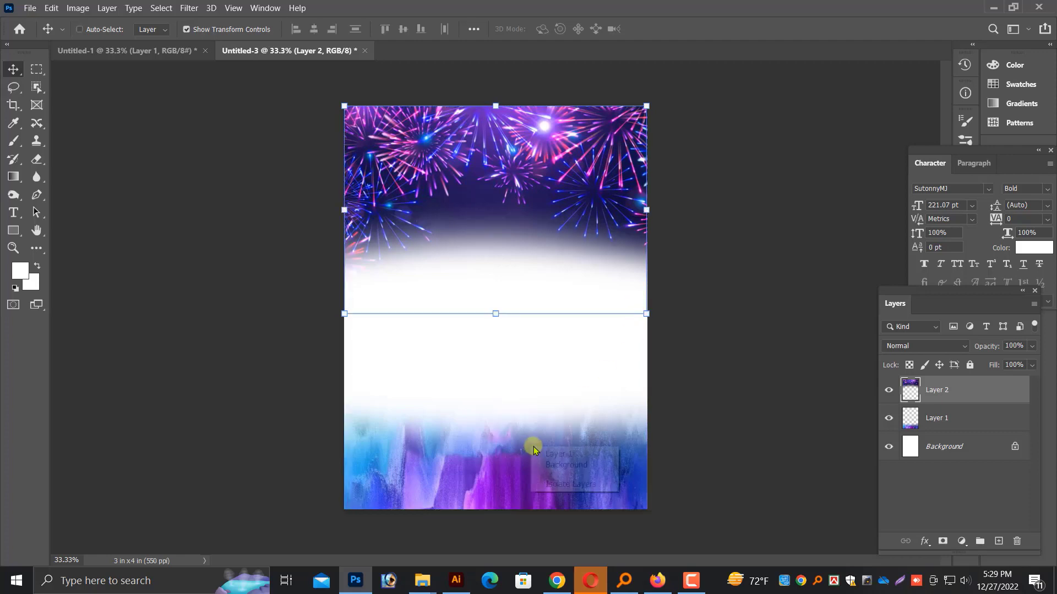
pyautogui.click(535, 453)
pyautogui.rightClick(555, 313)
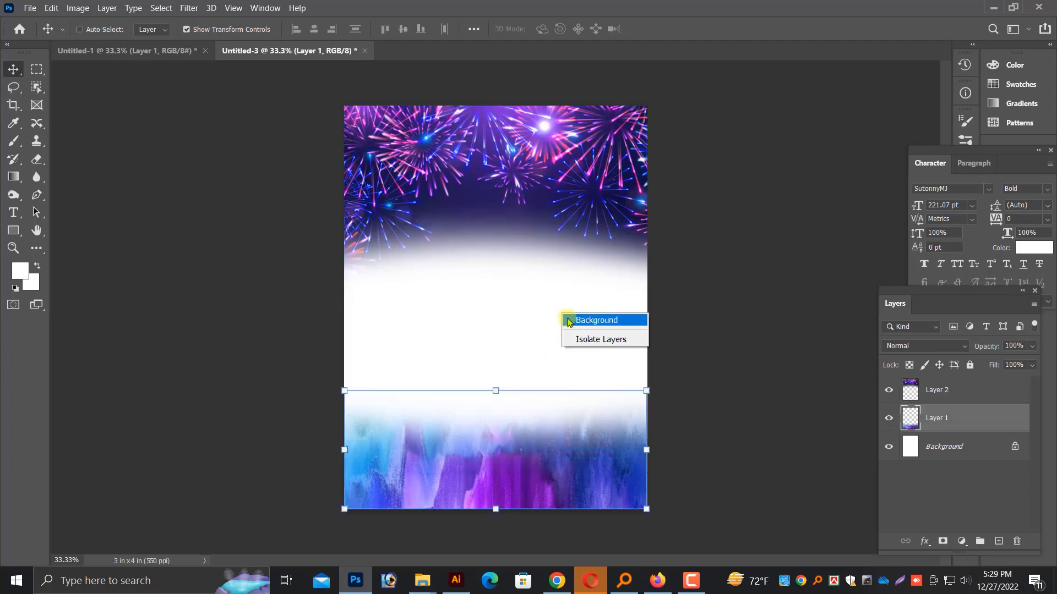
pyautogui.click(570, 316)
pyautogui.rightClick(380, 460)
pyautogui.click(384, 462)
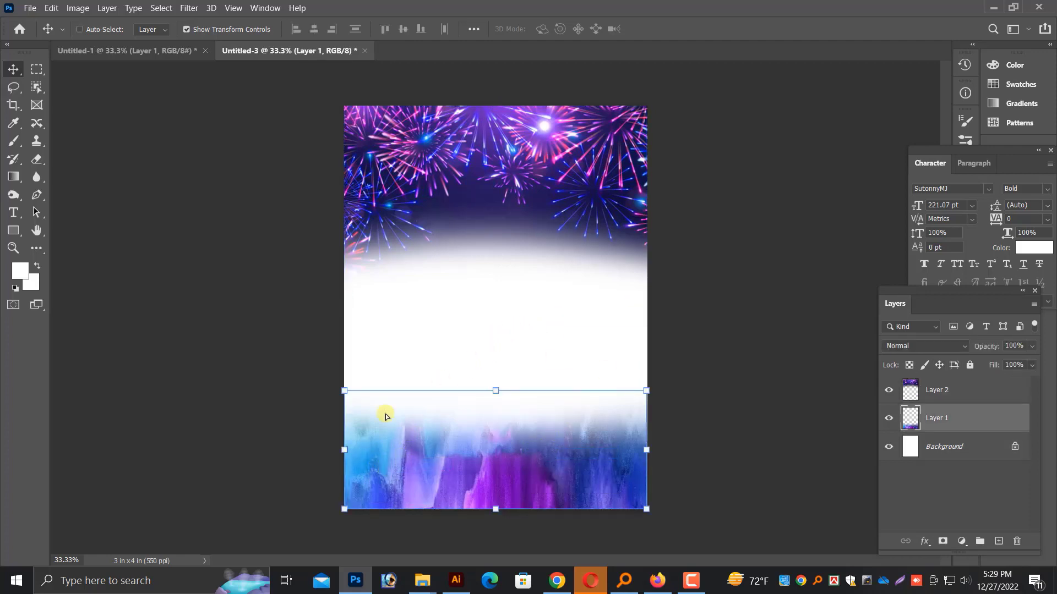
pyautogui.moveTo(382, 413); pyautogui.dragTo(392, 304)
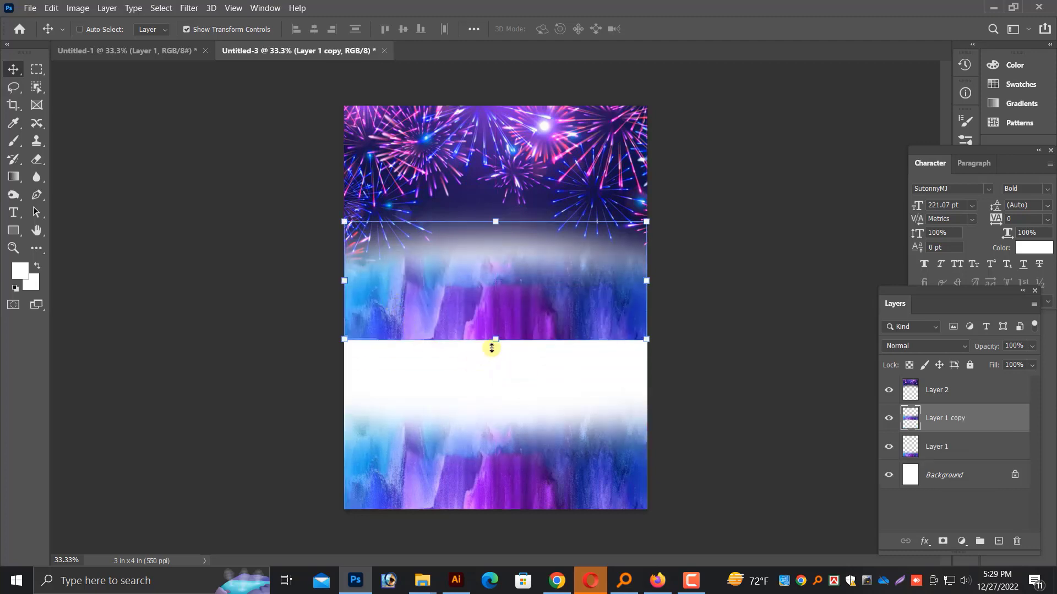
pyautogui.moveTo(498, 347); pyautogui.dragTo(582, 372)
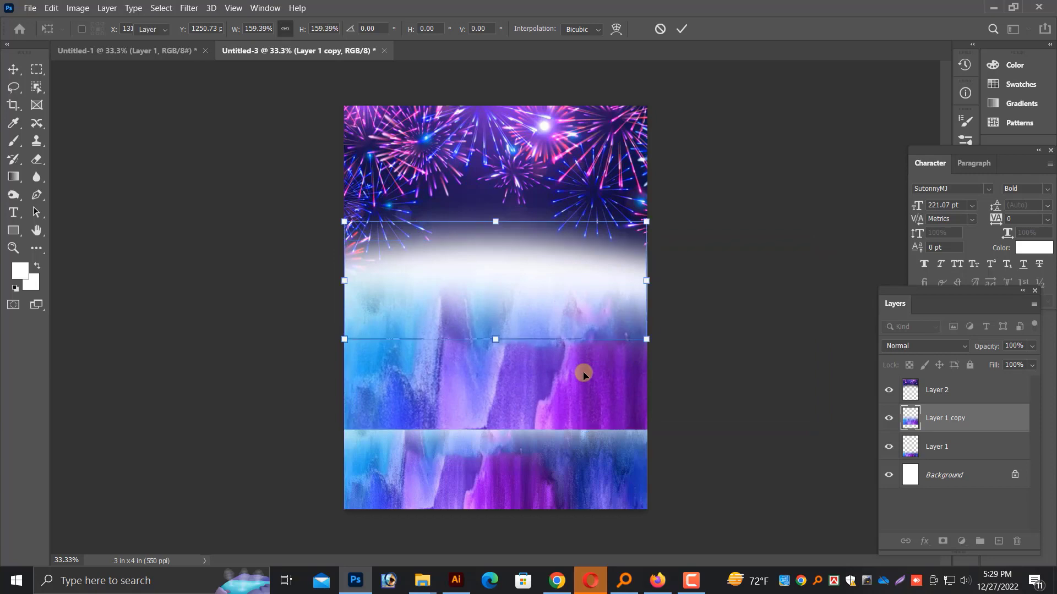
pyautogui.press('Return')
# Step: Erase most of the enlarged texture copy with a soft Eraser, leaving a faded blue patch along the page's left edge
pyautogui.click(37, 159)
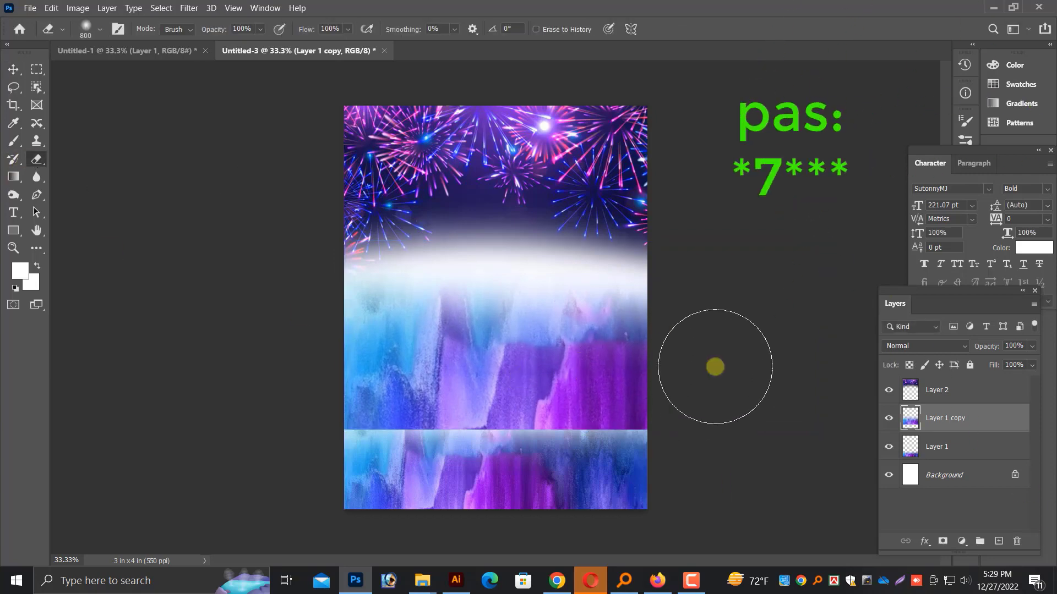
pyautogui.moveTo(715, 365)
pyautogui.mouseDown()
pyautogui.moveTo(576, 485)
pyautogui.moveTo(641, 295)
pyautogui.moveTo(529, 447)
pyautogui.moveTo(466, 496)
pyautogui.moveTo(408, 482)
pyautogui.moveTo(376, 491)
pyautogui.moveTo(354, 453)
pyautogui.moveTo(309, 483)
pyautogui.mouseUp()
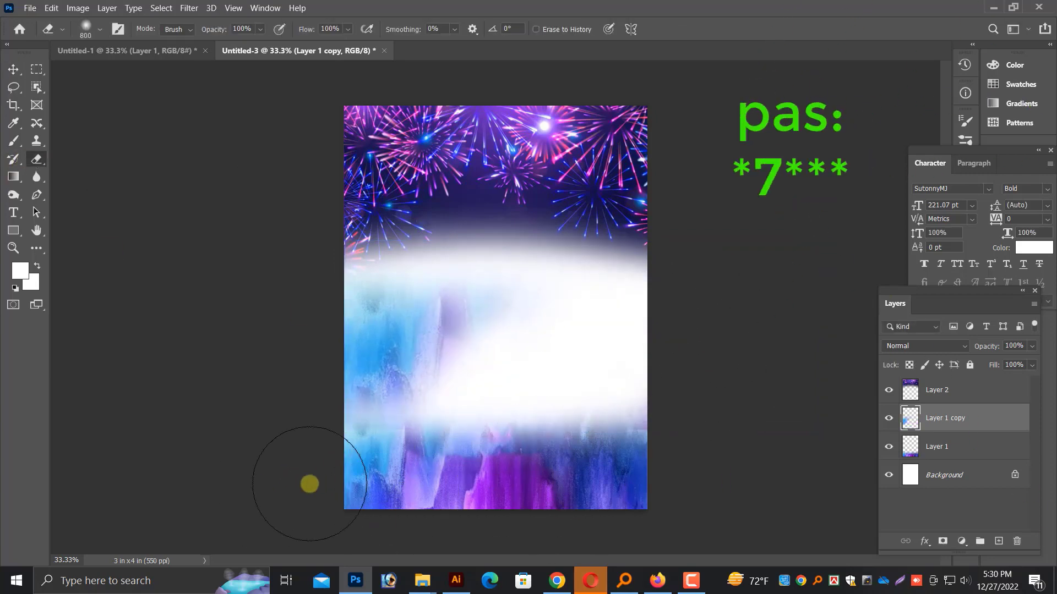
pyautogui.moveTo(487, 291)
pyautogui.mouseDown()
pyautogui.moveTo(447, 486)
pyautogui.moveTo(472, 417)
pyautogui.moveTo(469, 205)
pyautogui.moveTo(464, 350)
pyautogui.moveTo(452, 343)
pyautogui.moveTo(472, 308)
pyautogui.moveTo(443, 423)
pyautogui.moveTo(495, 145)
pyautogui.moveTo(544, 235)
pyautogui.moveTo(300, 260)
pyautogui.mouseUp()
pyautogui.press(']')
pyautogui.click(13, 69)
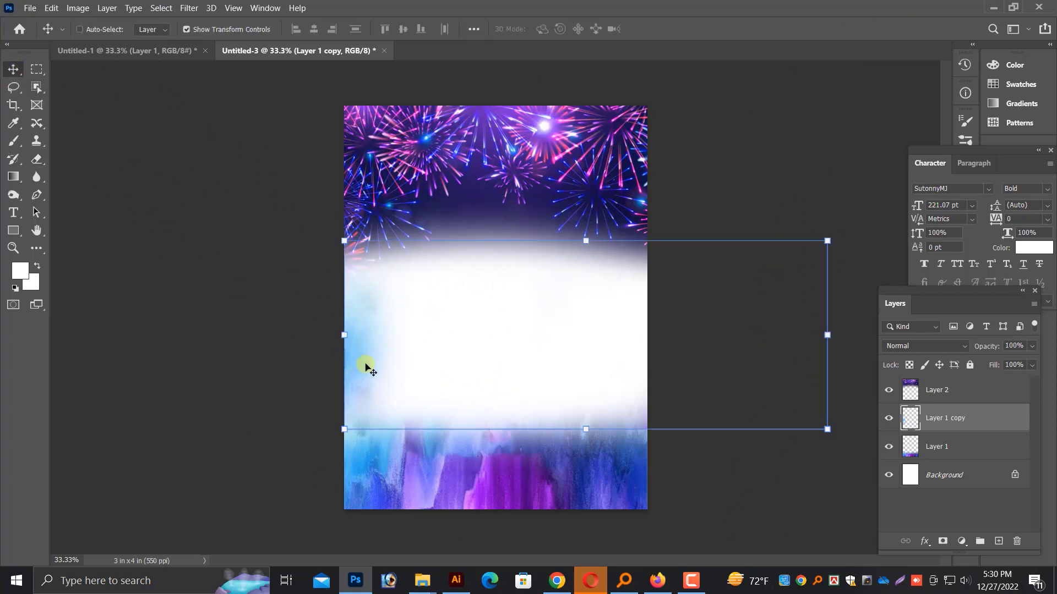
# Step: Trim the faded blue patch to the page and place a horizontally flipped duplicate of it along the page's right edge
pyautogui.hotkey('ctrl', 'a')
pyautogui.hotkey('ctrl', 'd')
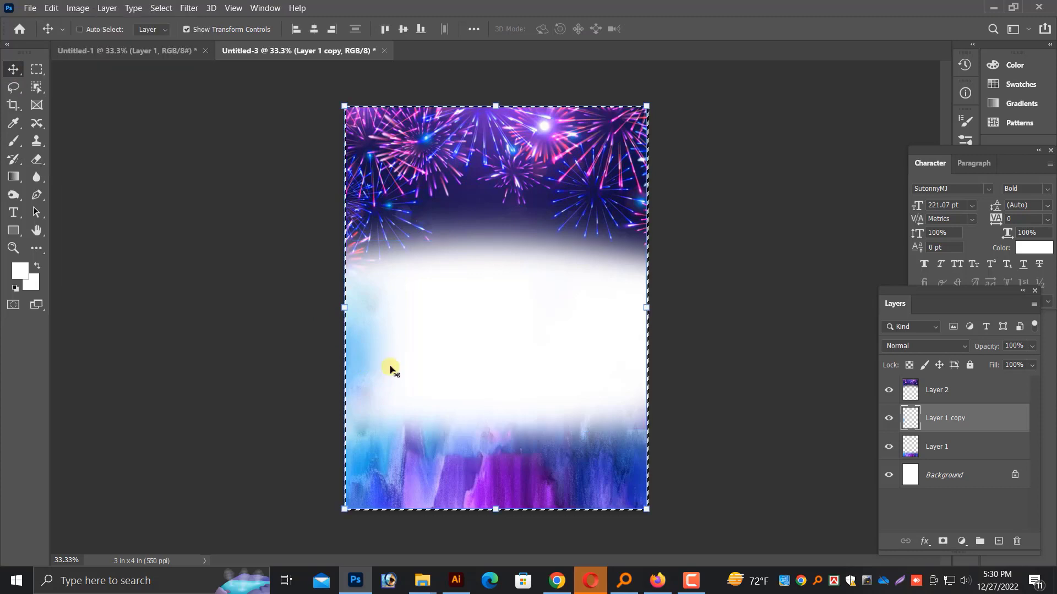
pyautogui.click(364, 345)
pyautogui.keyDown('alt'); pyautogui.keyDown('shift'); pyautogui.moveTo(360, 344); pyautogui.dragTo(387, 316); pyautogui.keyUp('shift'); pyautogui.keyUp('alt')
pyautogui.hotkey('ctrl', 't')
pyautogui.rightClick(396, 294)
pyautogui.click(456, 525)
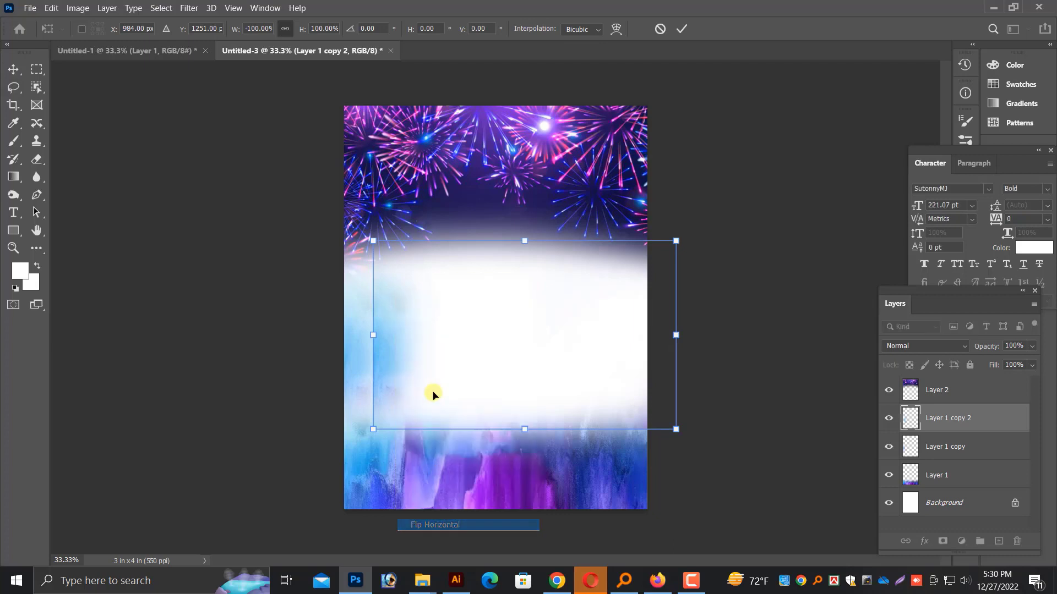
pyautogui.moveTo(609, 349)
pyautogui.mouseDown()
pyautogui.moveTo(574, 349)
pyautogui.moveTo(588, 348)
pyautogui.mouseUp()
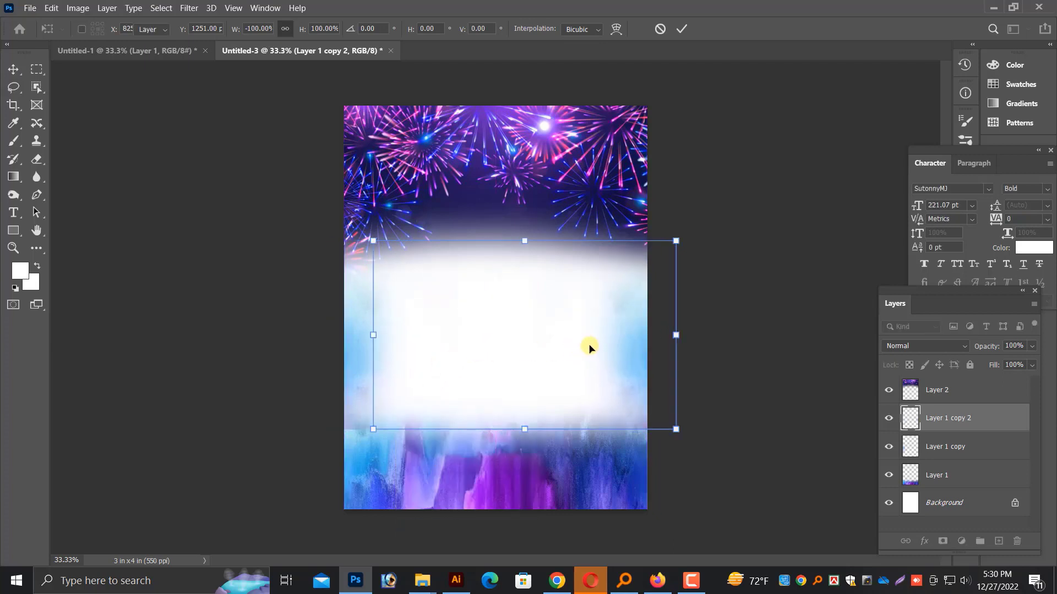
pyautogui.press('Return')
pyautogui.click(473, 343)
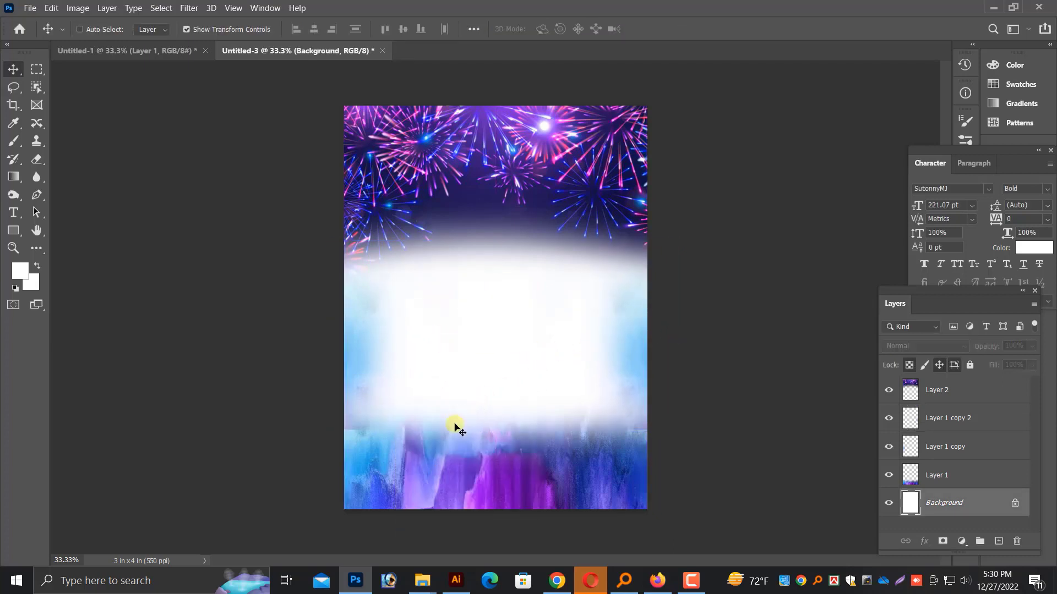
# Step: Select the left blue patch's layer and soften its lower edge with the Eraser where it meets the painted texture
pyautogui.rightClick(364, 376)
pyautogui.click(385, 380)
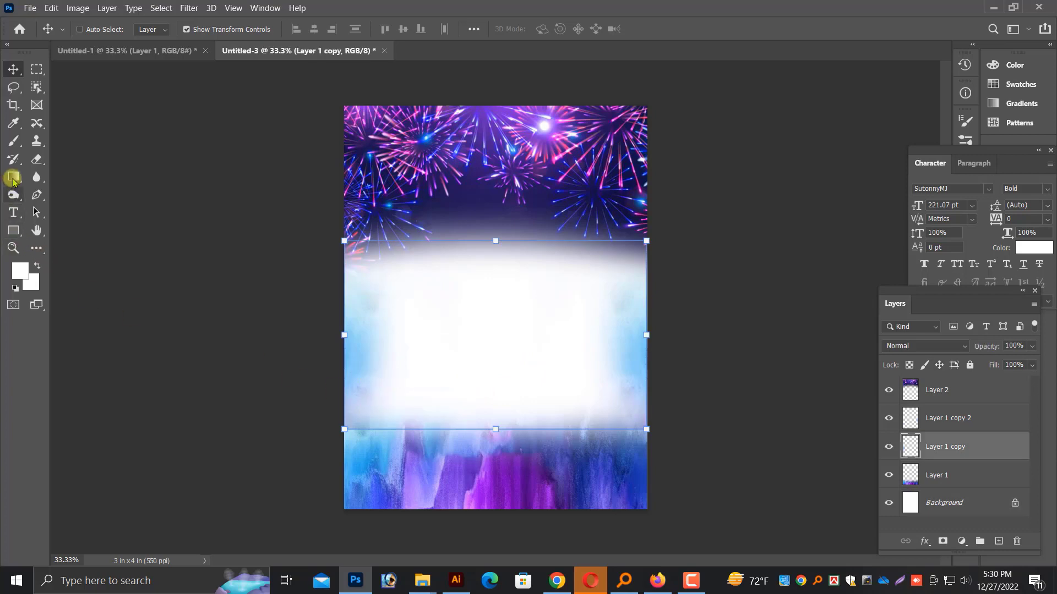
pyautogui.click(35, 161)
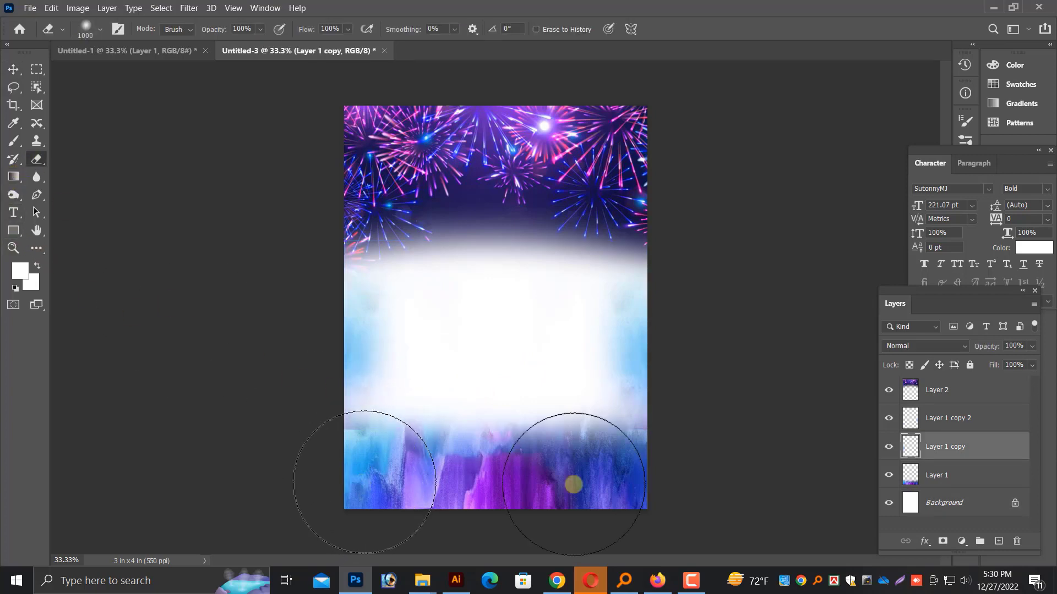
pyautogui.click(13, 69)
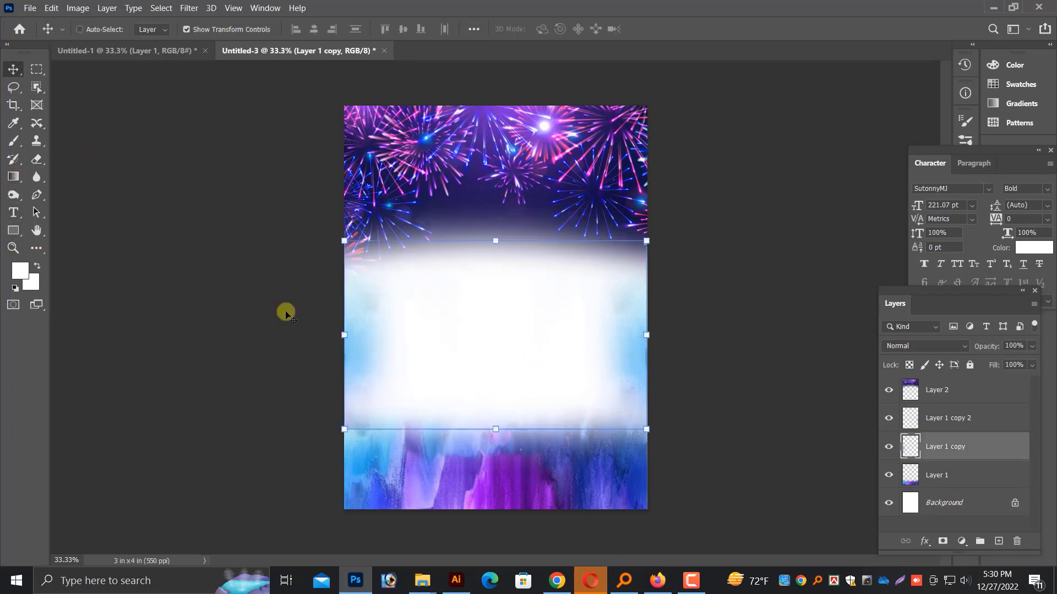
pyautogui.rightClick(352, 354)
pyautogui.moveTo(350, 336)
pyautogui.mouseDown()
pyautogui.moveTo(370, 309)
pyautogui.moveTo(371, 337)
pyautogui.mouseUp()
pyautogui.click(37, 159)
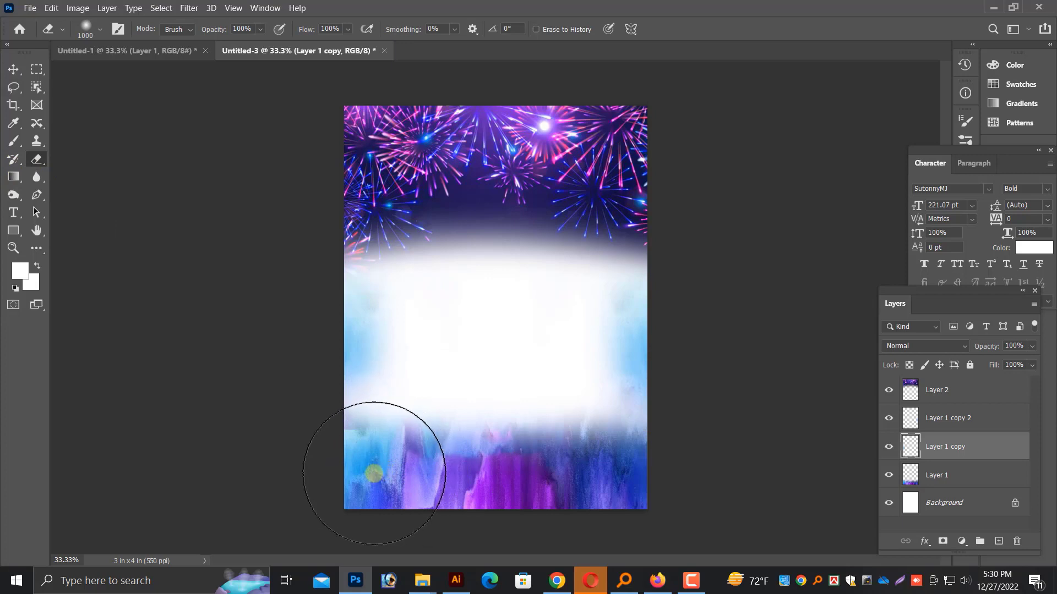
pyautogui.click(13, 69)
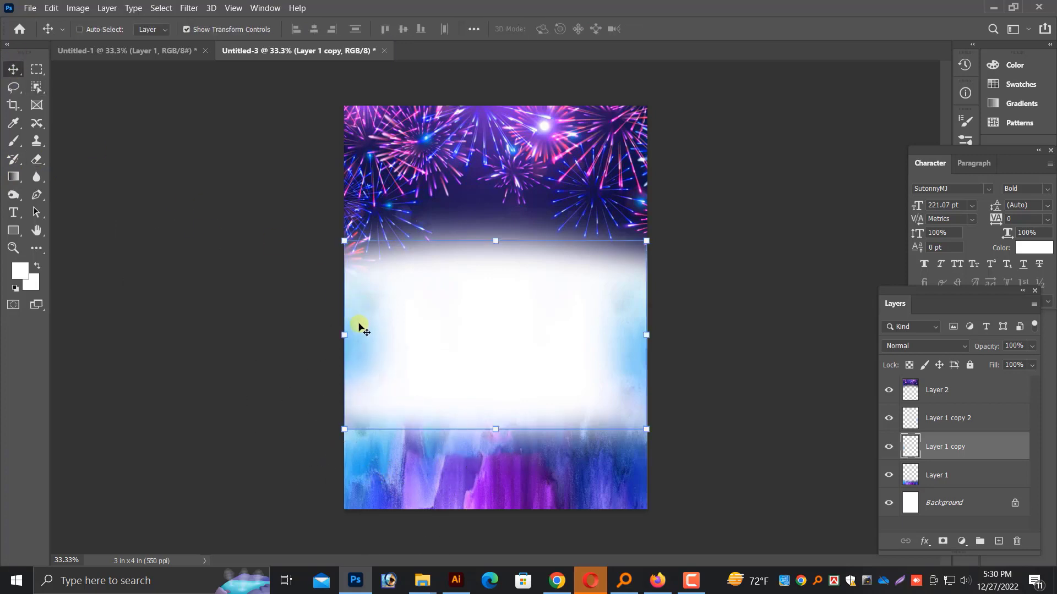
# Step: Try to move the left blue patch upward and toward the page centre
pyautogui.rightClick(359, 327)
pyautogui.rightClick(370, 286)
pyautogui.click(371, 328)
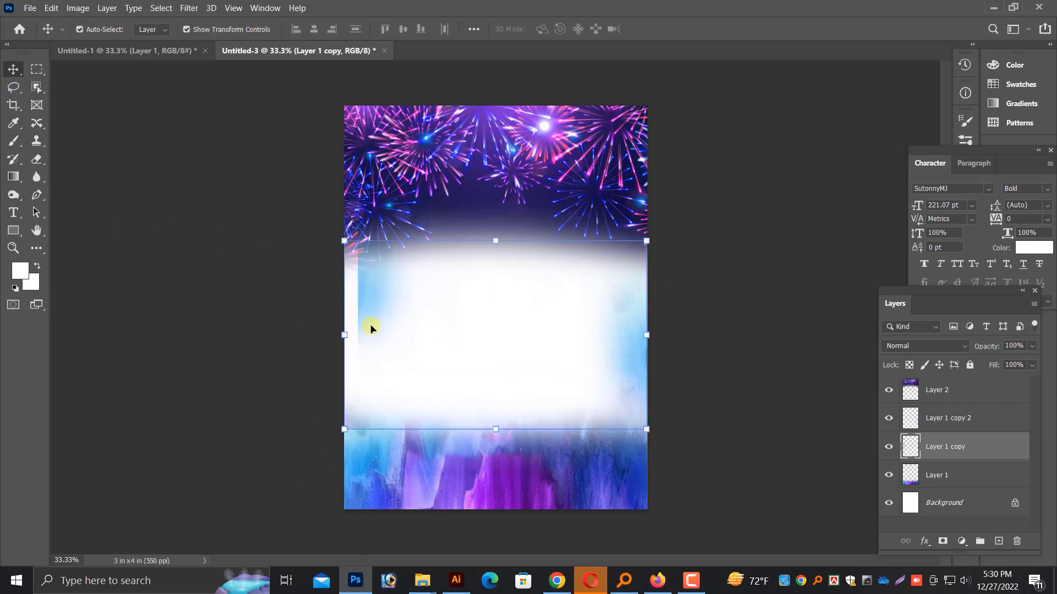
# Step: Select the painted texture layer at the page bottom, undo its test move, and bring it to the front of the layer stack
pyautogui.rightClick(389, 464)
pyautogui.click(402, 472)
pyautogui.moveTo(402, 472); pyautogui.dragTo(404, 485)
pyautogui.hotkey('ctrl', 'z')
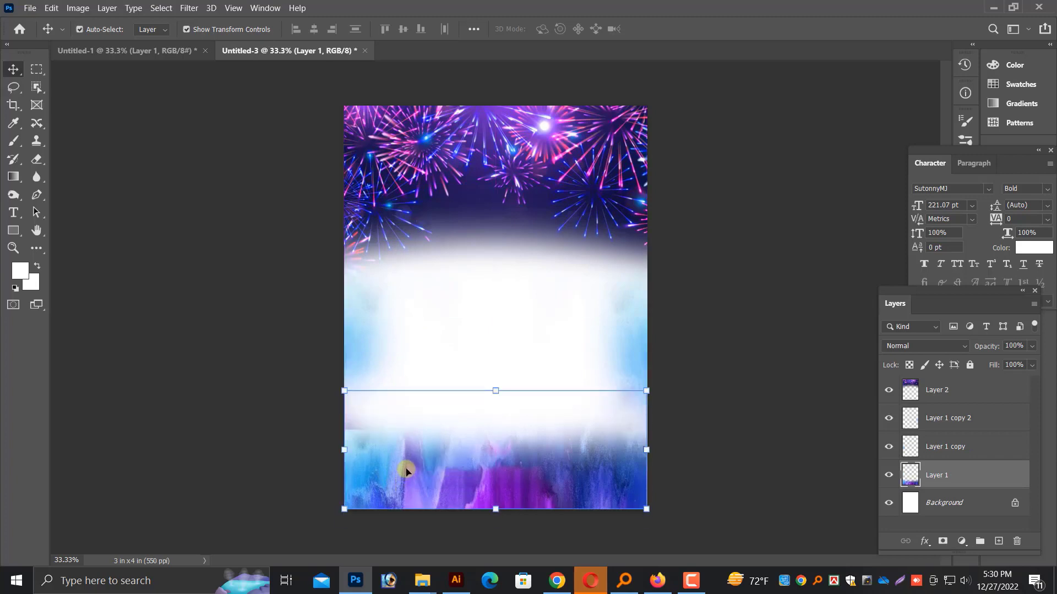
pyautogui.hotkey('ctrl', 'shift', ']')
# Step: Try shifting the left and right blue side patches slightly upward
pyautogui.rightClick(361, 339)
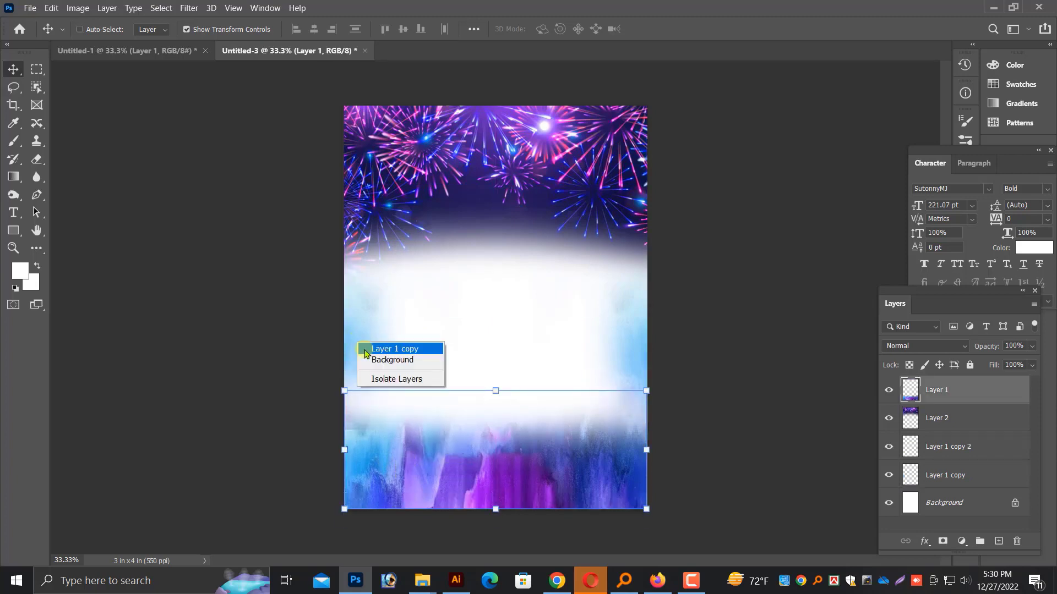
pyautogui.click(363, 345)
pyautogui.moveTo(363, 345); pyautogui.dragTo(365, 313)
pyautogui.rightClick(636, 361)
pyautogui.click(636, 360)
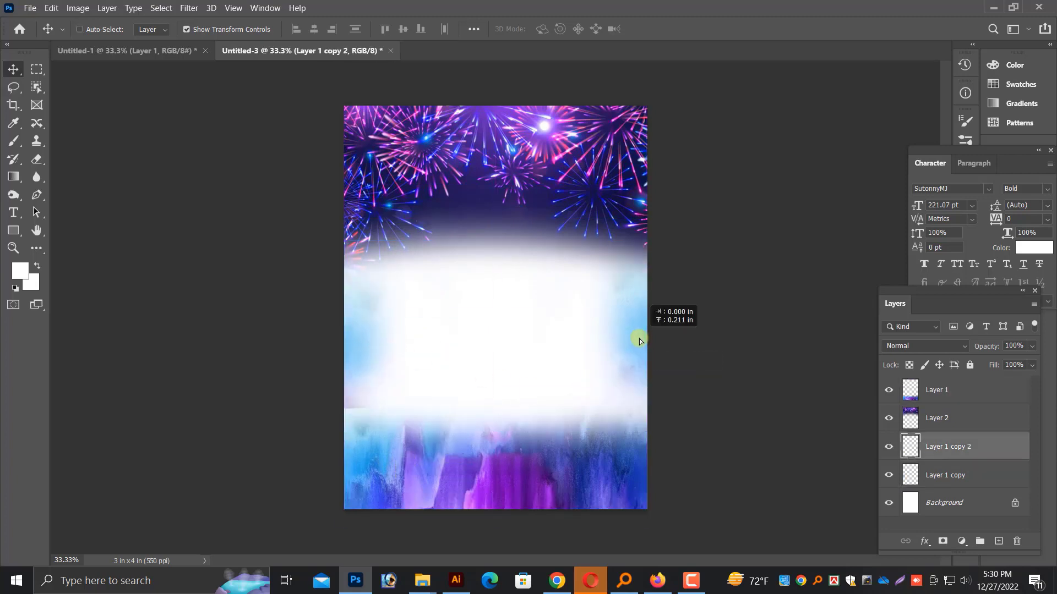
pyautogui.press('e')
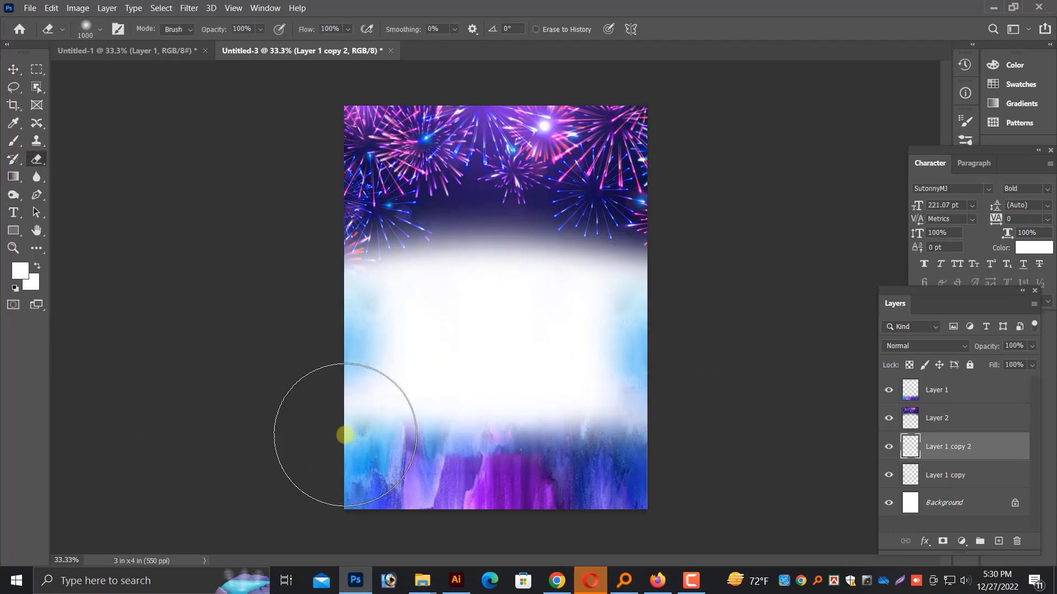
pyautogui.click(16, 68)
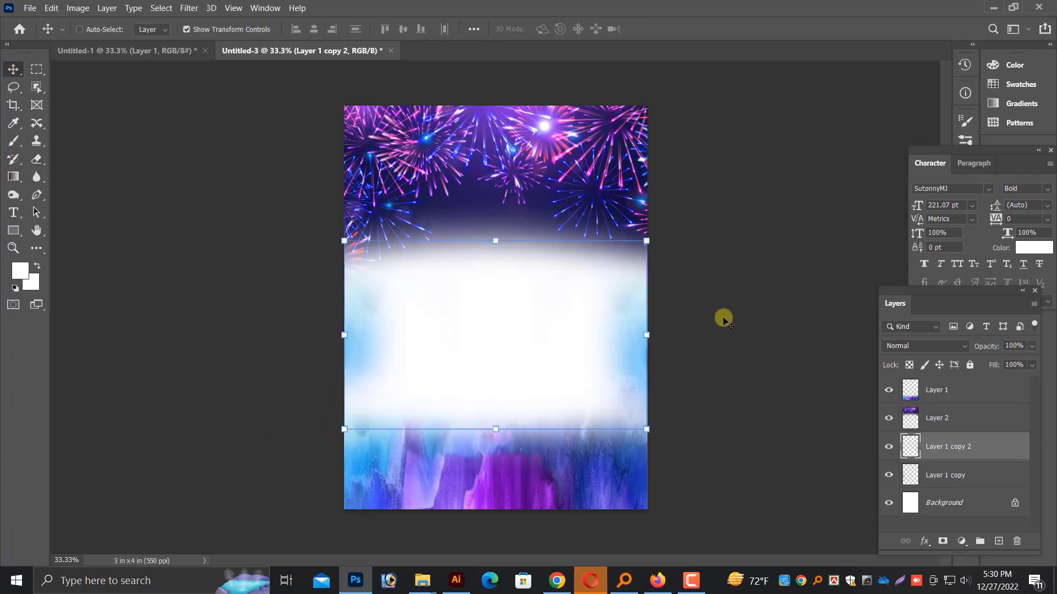
# Step: Save the layered background to the Desktop as a TIFF file named bbb
pyautogui.hotkey('ctrl', 's')
pyautogui.click(609, 401)
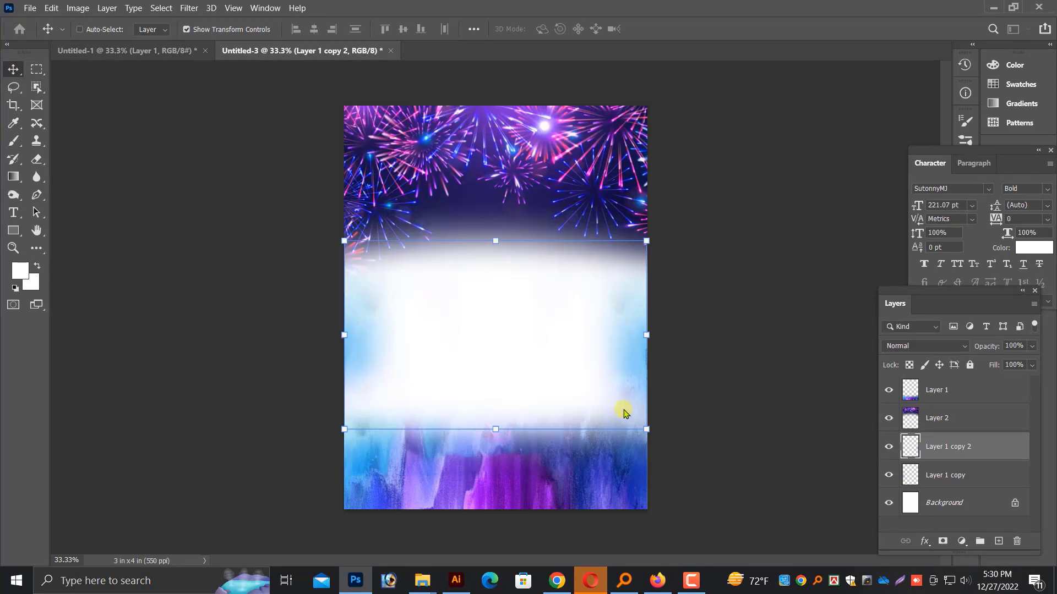
pyautogui.click(67, 337)
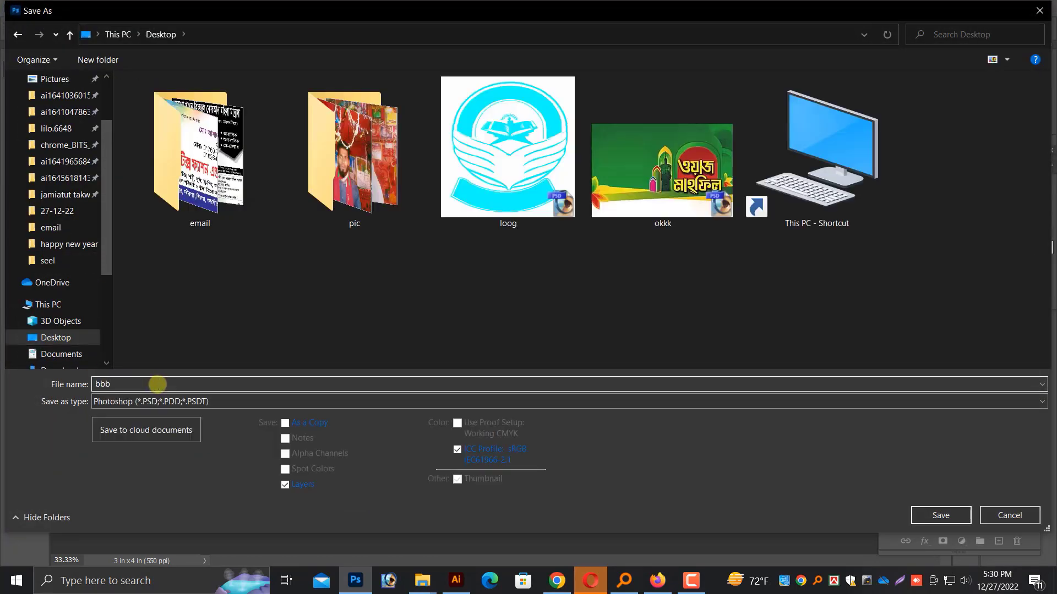
pyautogui.click(177, 401)
pyautogui.click(157, 373)
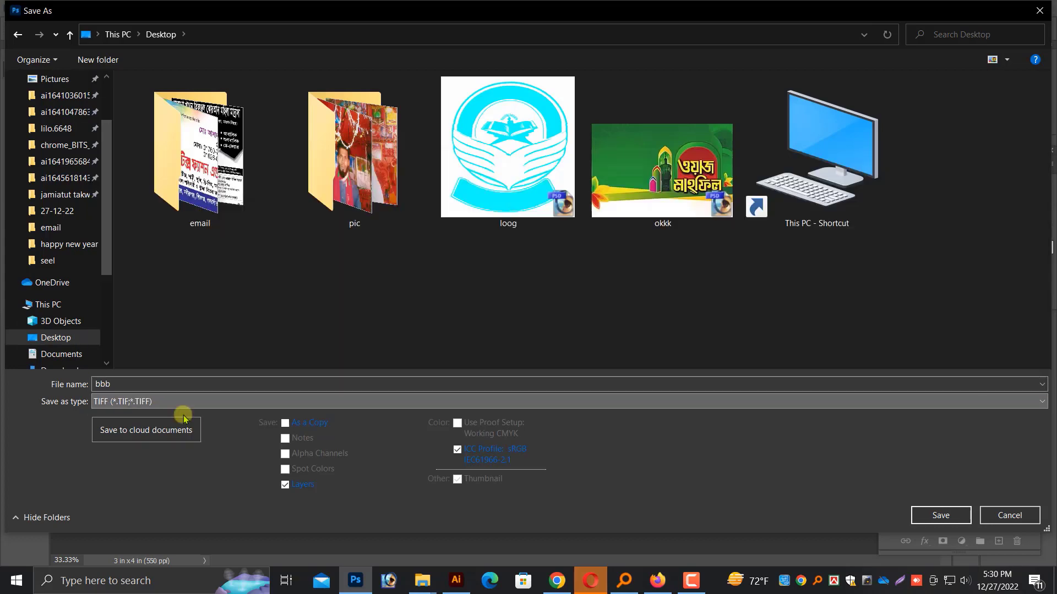
pyautogui.click(128, 384)
pyautogui.press('Return')
pyautogui.press('Return')
pyautogui.press('Return')
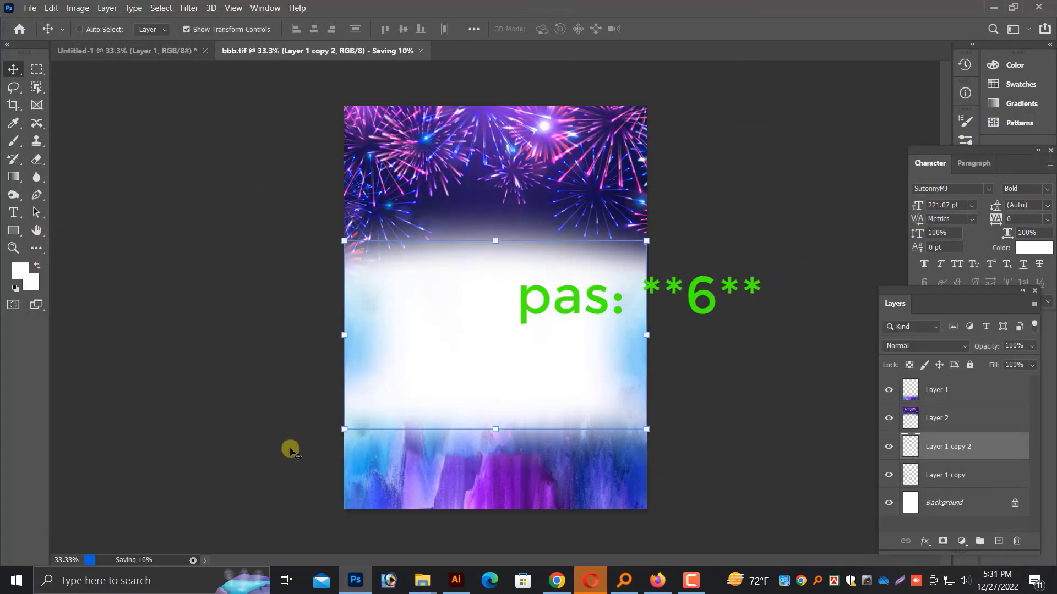
# Step: Switch to Illustrator and open bbb from the Desktop, converting its layers to objects
pyautogui.click(458, 584)
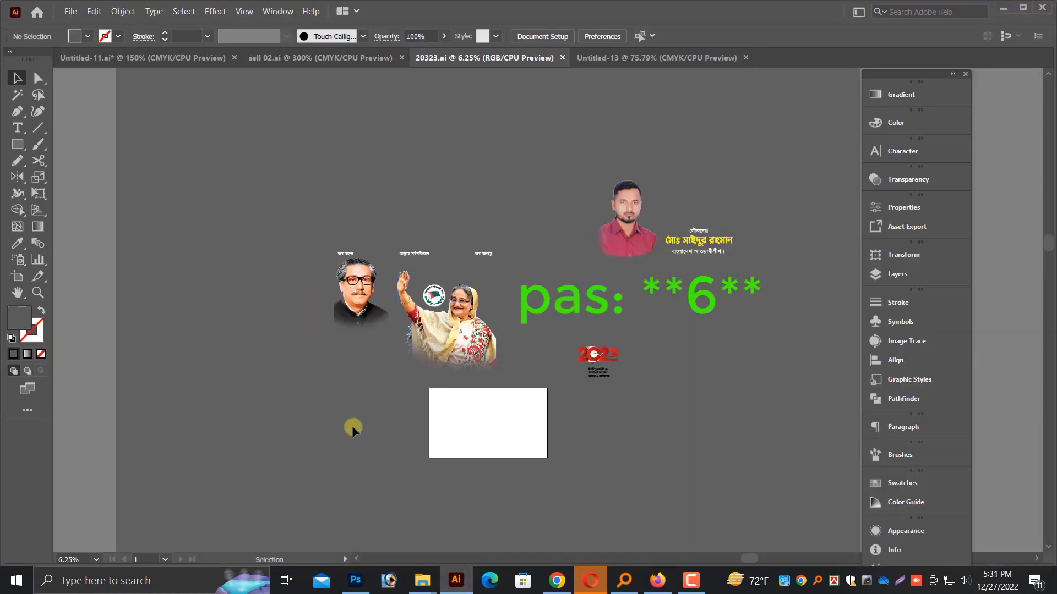
pyautogui.click(70, 11)
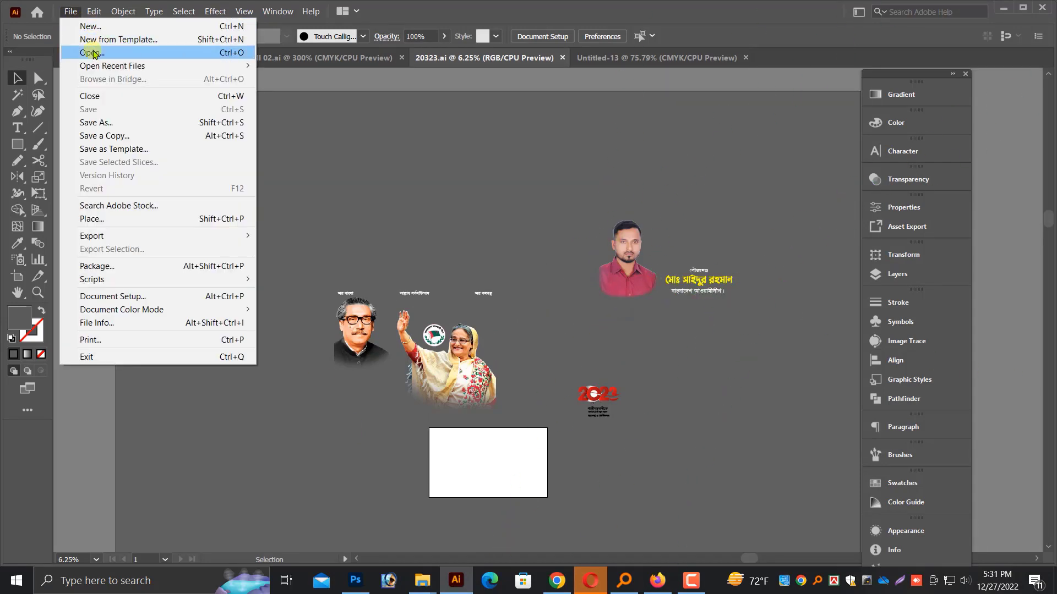
pyautogui.click(91, 52)
pyautogui.click(63, 227)
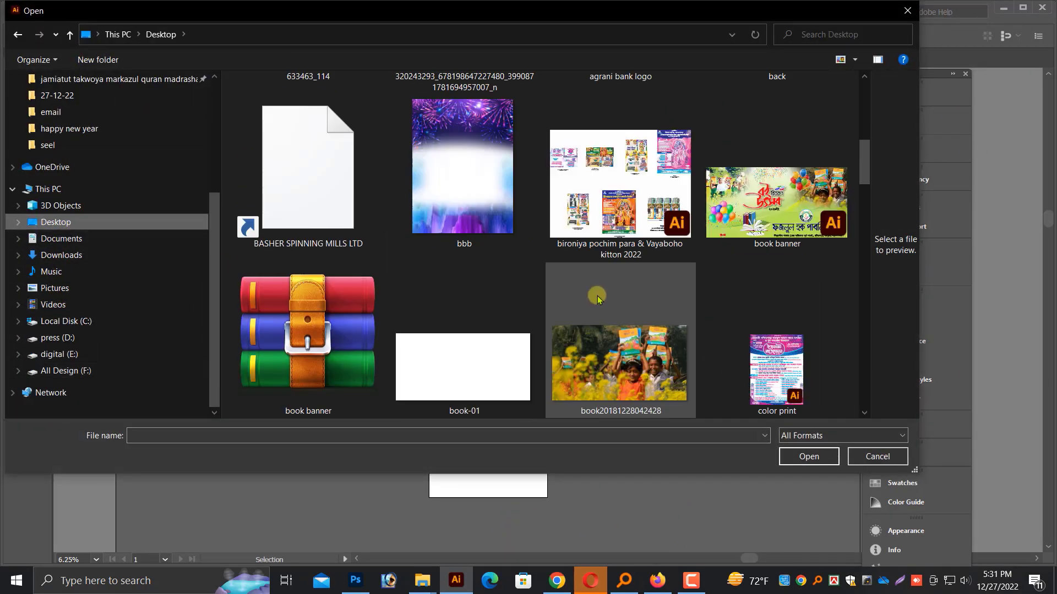
pyautogui.doubleClick(509, 198)
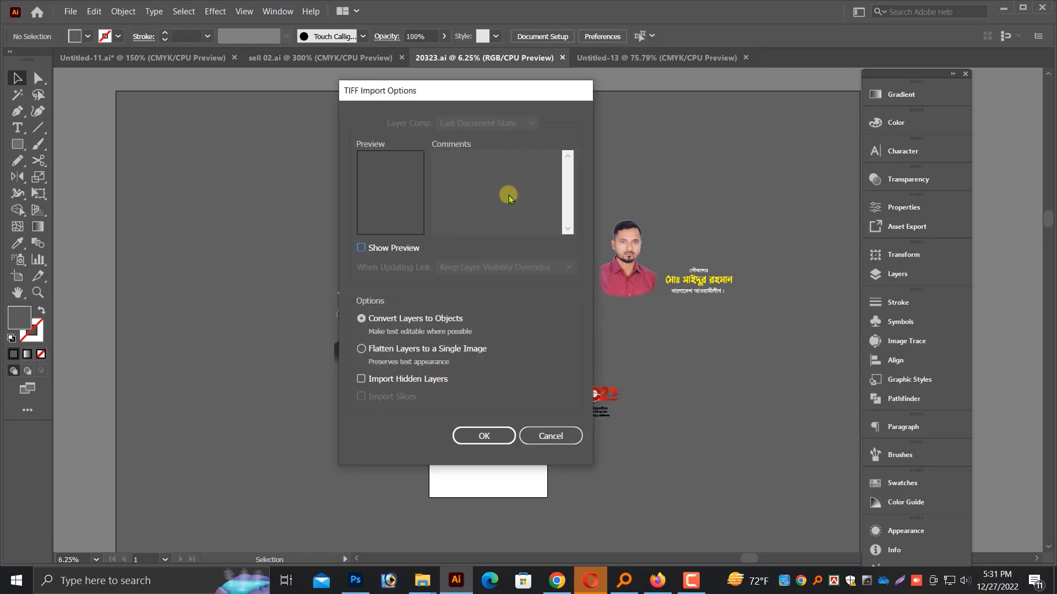
pyautogui.click(499, 437)
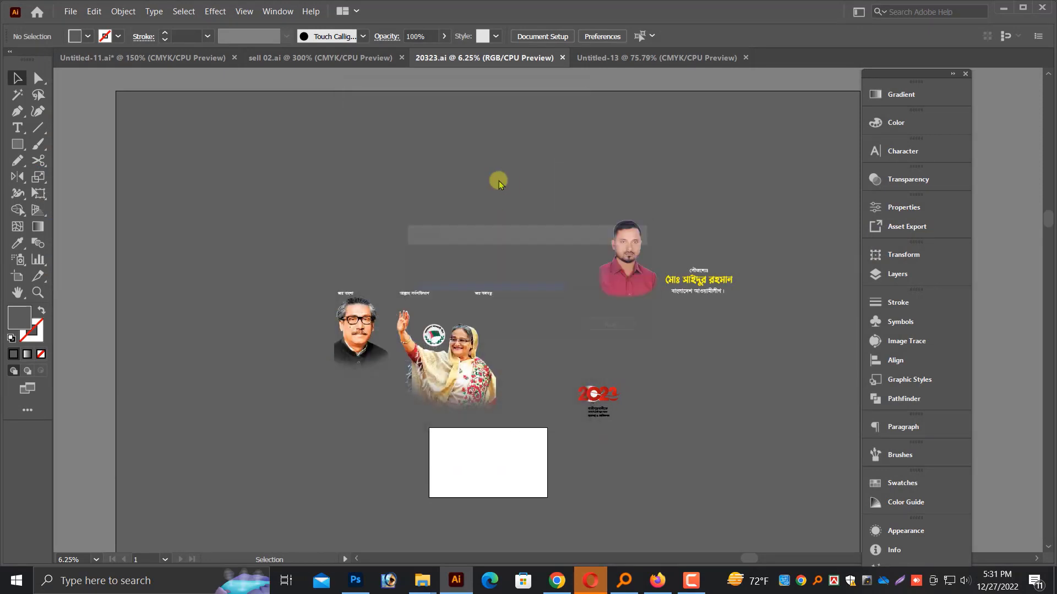
# Step: Move all the background images into the 20323.ai document and enlarge them beside the red 2023 title
pyautogui.click(561, 356)
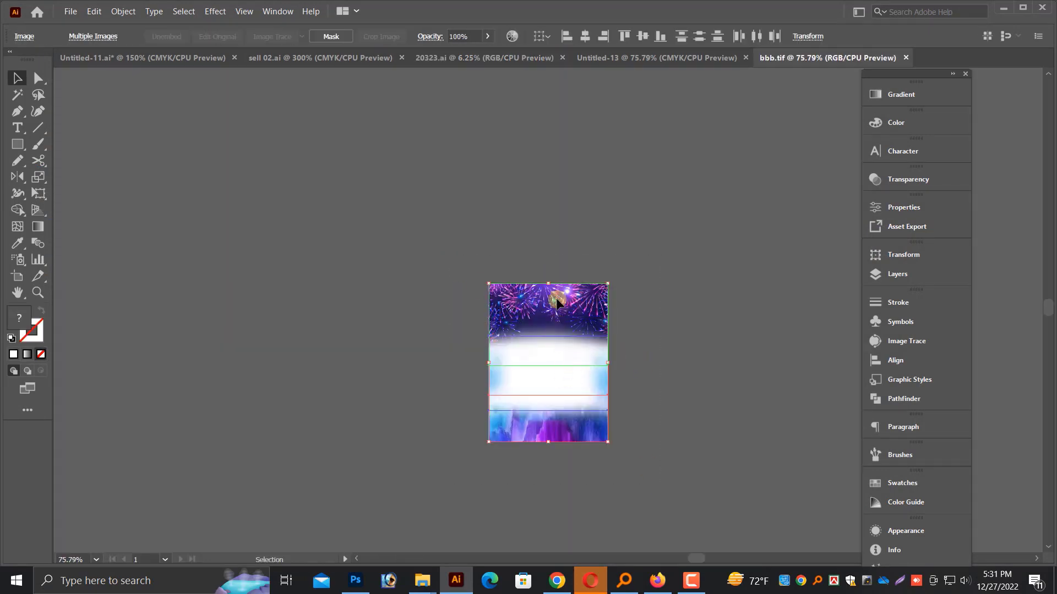
pyautogui.moveTo(557, 302); pyautogui.dragTo(617, 57)
pyautogui.moveTo(526, 70); pyautogui.dragTo(615, 380)
pyautogui.moveTo(555, 295); pyautogui.dragTo(746, 389)
pyautogui.click(818, 420)
pyautogui.scroll(2, 774, 378)
pyautogui.hscroll(3, 629, 307)
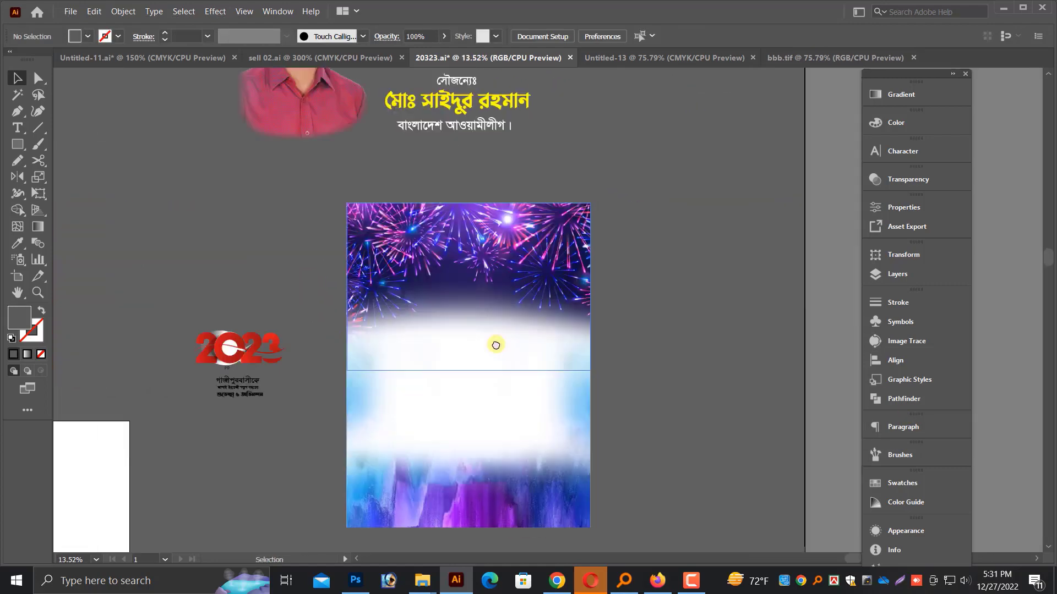
# Step: Move individual background images aside one at a time and undo each move
pyautogui.moveTo(496, 345); pyautogui.dragTo(428, 355)
pyautogui.moveTo(430, 277); pyautogui.dragTo(594, 394)
pyautogui.moveTo(594, 394); pyautogui.dragTo(653, 269)
pyautogui.hotkey('ctrl', 'z')
pyautogui.moveTo(710, 526); pyautogui.dragTo(643, 314)
pyautogui.moveTo(541, 399); pyautogui.dragTo(752, 497)
pyautogui.hotkey('ctrl', 'z')
pyautogui.moveTo(615, 338); pyautogui.dragTo(731, 344)
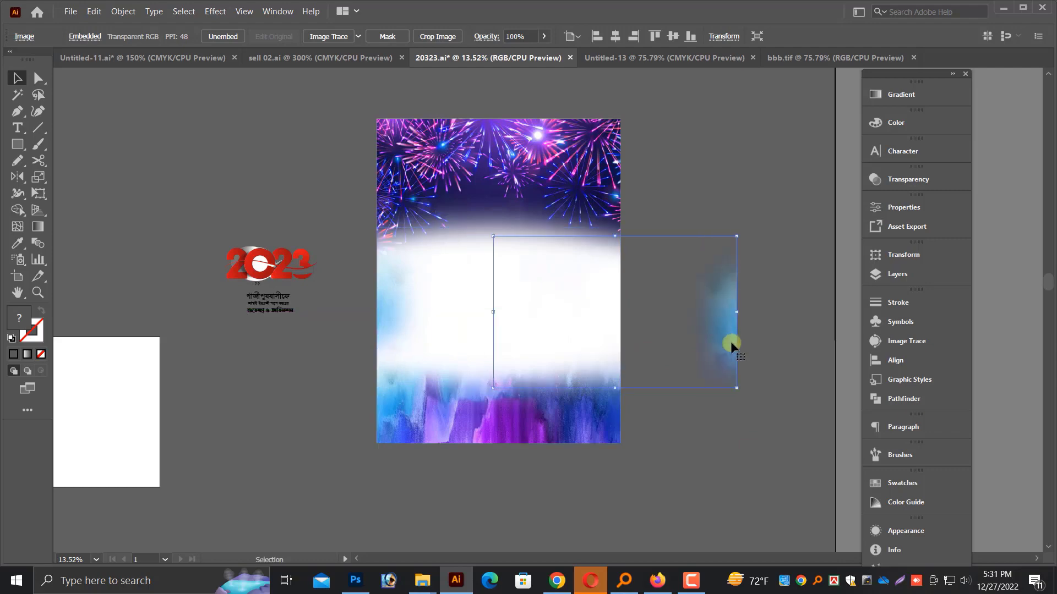
pyautogui.hotkey('ctrl', 'z')
pyautogui.moveTo(481, 317); pyautogui.dragTo(373, 341)
pyautogui.hotkey('ctrl', 'z')
# Step: Move the background next to the leader photos and put the red-shirted man's portrait and caption at its lower right
pyautogui.hscroll(-3, 460, 316)
pyautogui.scroll(-2, 460, 316)
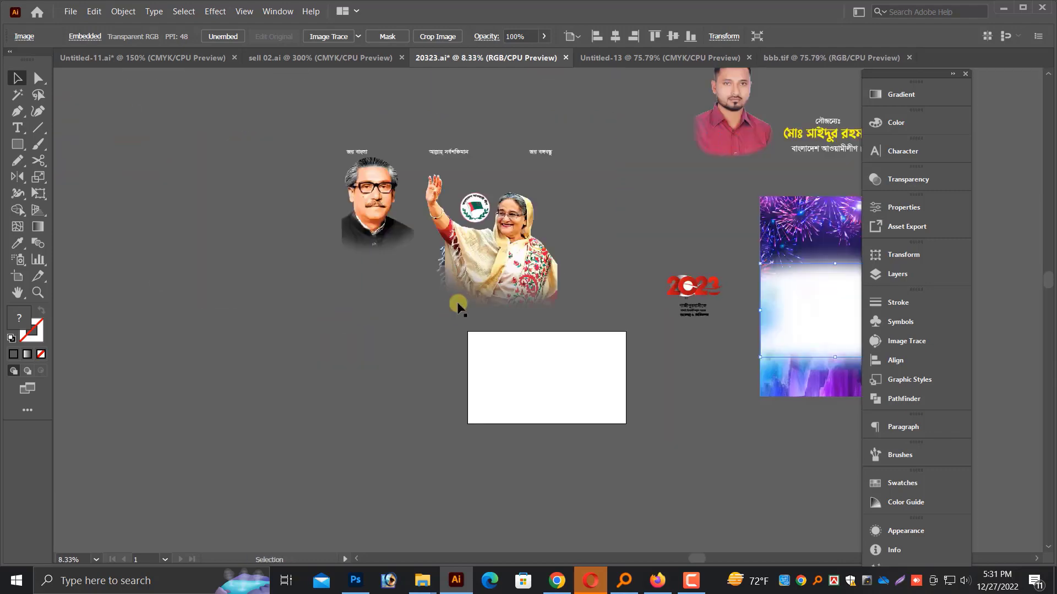
pyautogui.moveTo(622, 330); pyautogui.dragTo(462, 329)
pyautogui.moveTo(588, 207); pyautogui.dragTo(705, 324)
pyautogui.moveTo(703, 289); pyautogui.dragTo(796, 325)
pyautogui.moveTo(793, 297); pyautogui.dragTo(526, 259)
pyautogui.moveTo(542, 218); pyautogui.dragTo(669, 266)
pyautogui.moveTo(663, 167); pyautogui.dragTo(775, 329)
pyautogui.moveTo(688, 247); pyautogui.dragTo(718, 373)
# Step: Place the photo of the man in glasses at the background's upper left and the waving woman's photo over its right side
pyautogui.moveTo(247, 333); pyautogui.dragTo(472, 218)
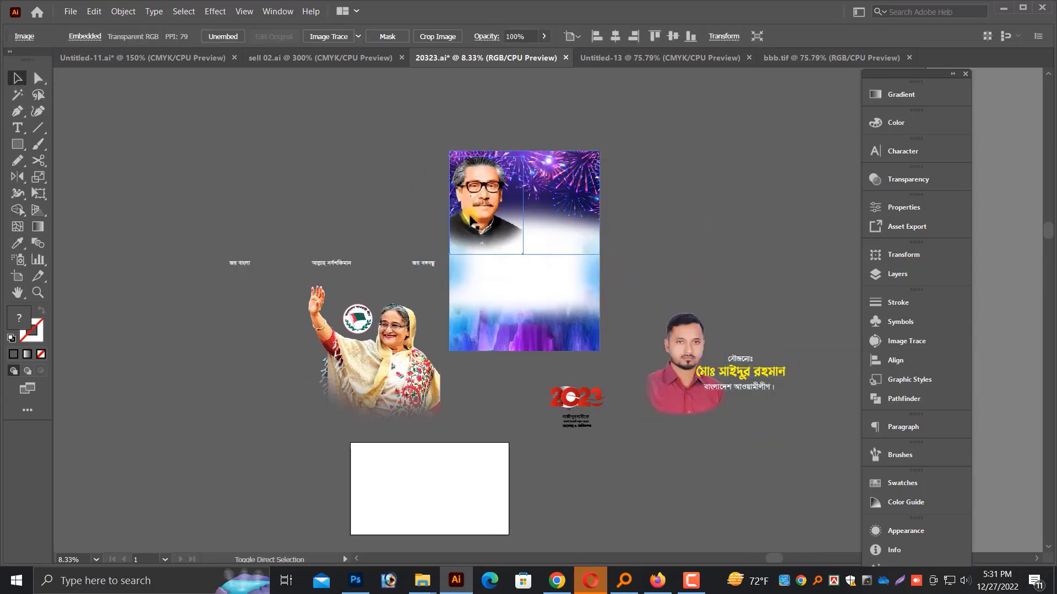
pyautogui.moveTo(522, 255); pyautogui.dragTo(662, 291)
pyautogui.hotkey('ctrl', '+')
pyautogui.hotkey('ctrl', '+')
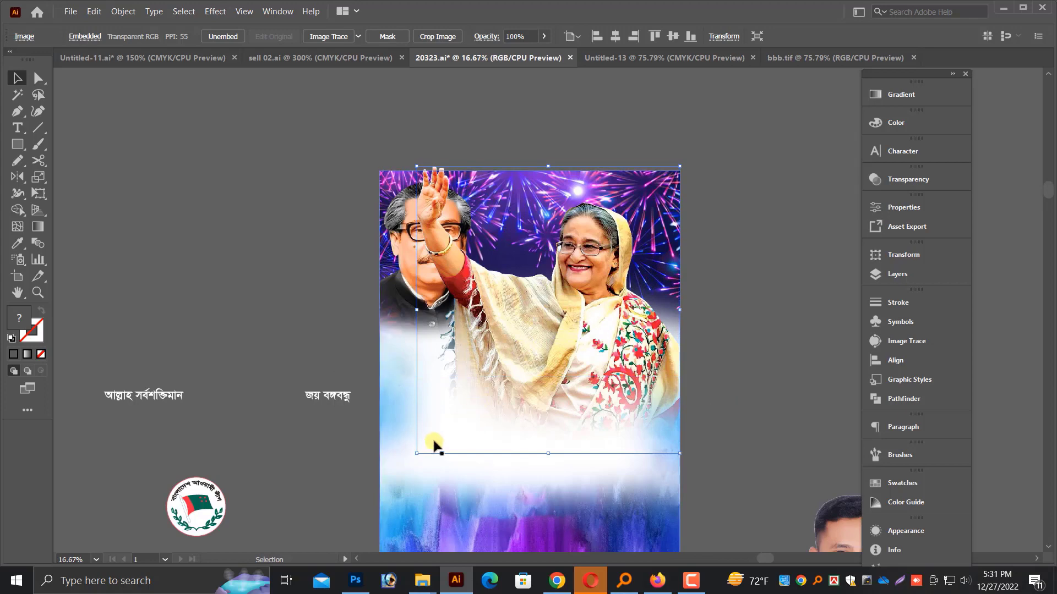
# Step: Scale down the woman's and the man's photos so they sit side by side within the background's fireworks area
pyautogui.moveTo(418, 453); pyautogui.dragTo(463, 421)
pyautogui.moveTo(325, 106); pyautogui.dragTo(837, 308)
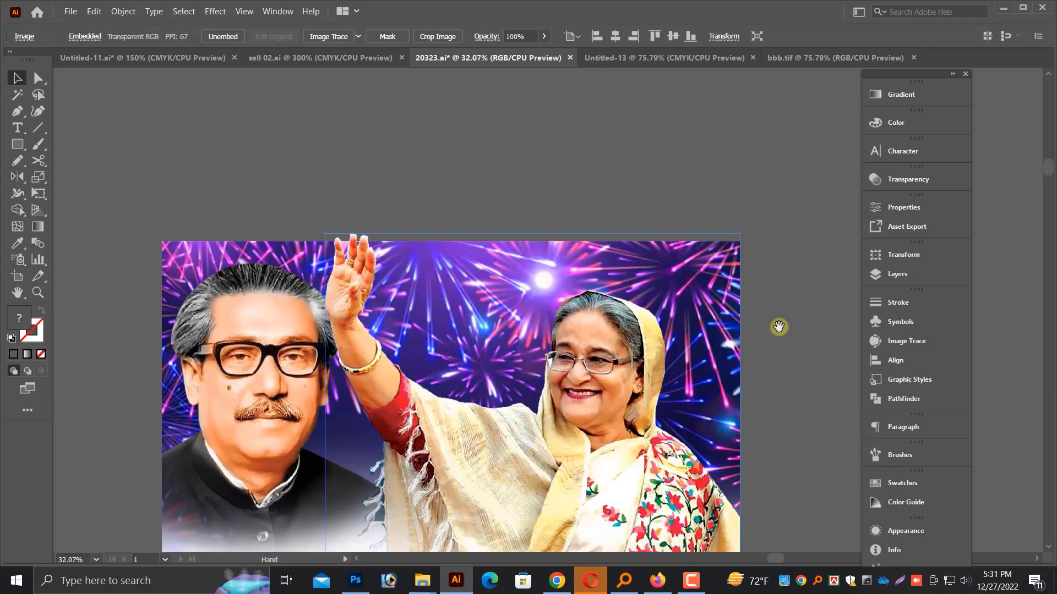
pyautogui.moveTo(611, 460); pyautogui.dragTo(608, 358)
pyautogui.scroll(-2, 609, 357)
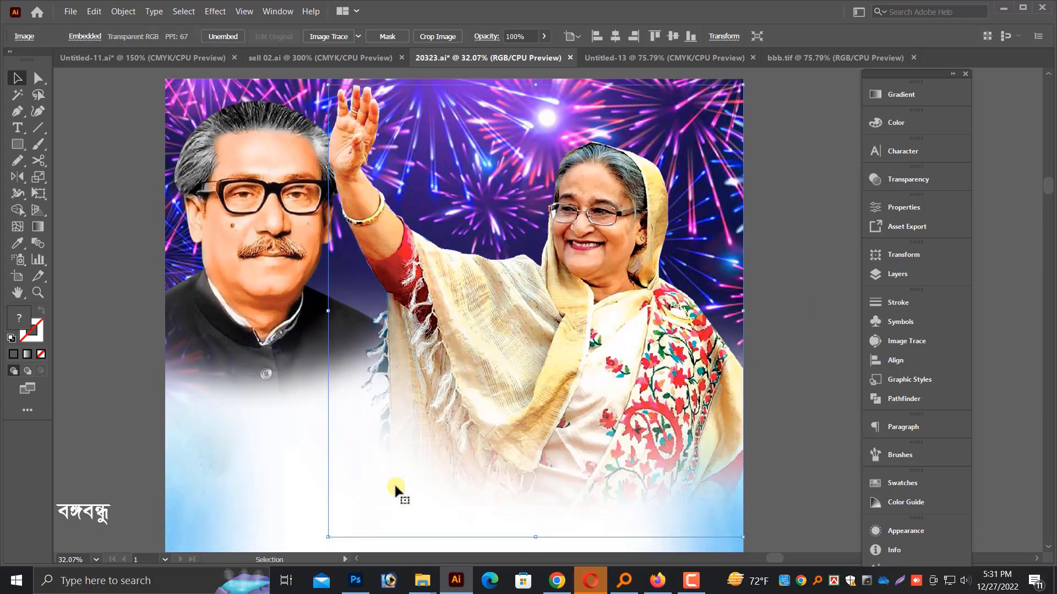
pyautogui.moveTo(397, 409); pyautogui.dragTo(357, 337)
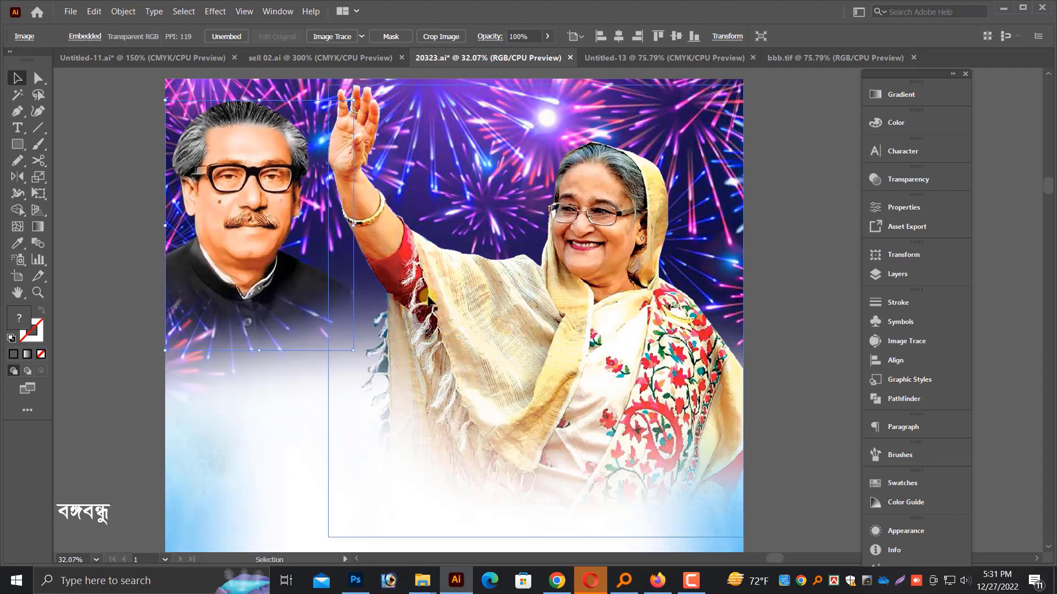
pyautogui.moveTo(328, 537); pyautogui.dragTo(349, 502)
# Step: Move the three white slogan texts together onto the background's top edge, with the middle slogan near the page centre
pyautogui.hotkey('ctrl', '-')
pyautogui.hotkey('ctrl', '-')
pyautogui.hotkey('ctrl', '-')
pyautogui.moveTo(700, 388); pyautogui.dragTo(607, 301)
pyautogui.click(607, 301)
pyautogui.scroll(-4, 599, 342)
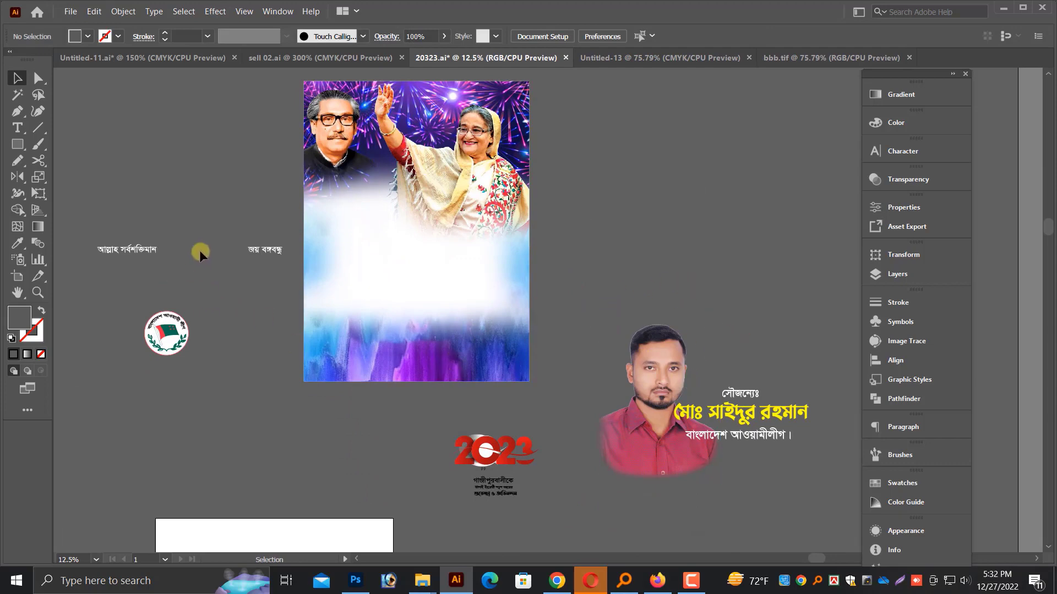
pyautogui.moveTo(200, 251); pyautogui.dragTo(433, 343)
pyautogui.moveTo(155, 261); pyautogui.dragTo(494, 359)
pyautogui.moveTo(381, 346); pyautogui.dragTo(686, 177)
pyautogui.hotkey('ctrl', '+')
pyautogui.hotkey('ctrl', '+')
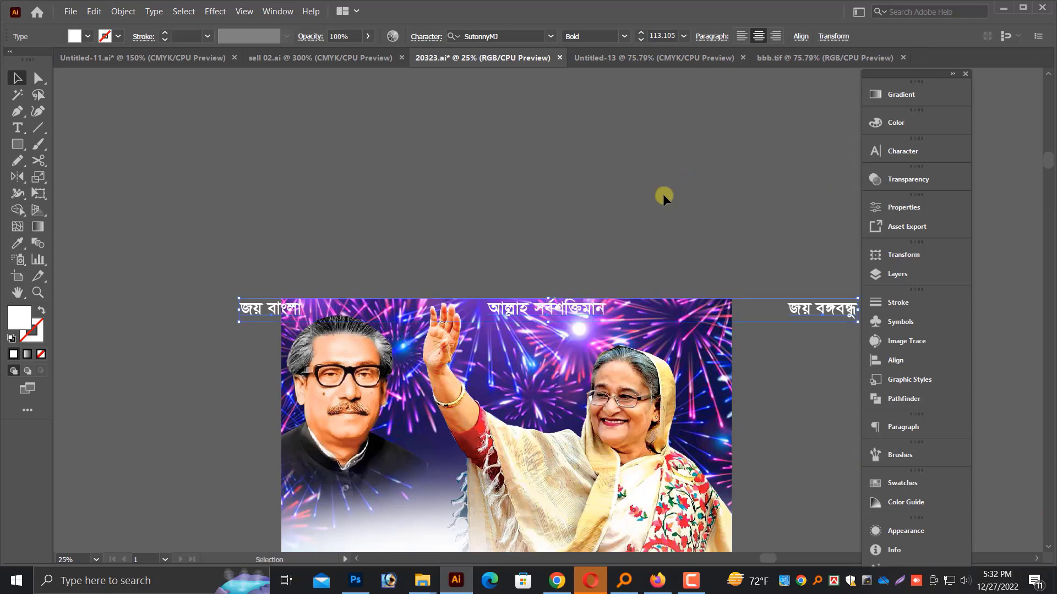
# Step: Scale down the row of slogans to fit the background's width, with the outer slogans just inside its upper corners
pyautogui.hotkey('ctrl', '-')
pyautogui.moveTo(755, 309); pyautogui.dragTo(606, 293)
pyautogui.moveTo(575, 325); pyautogui.dragTo(440, 321)
pyautogui.moveTo(552, 322); pyautogui.dragTo(465, 321)
pyautogui.moveTo(401, 321); pyautogui.dragTo(502, 321)
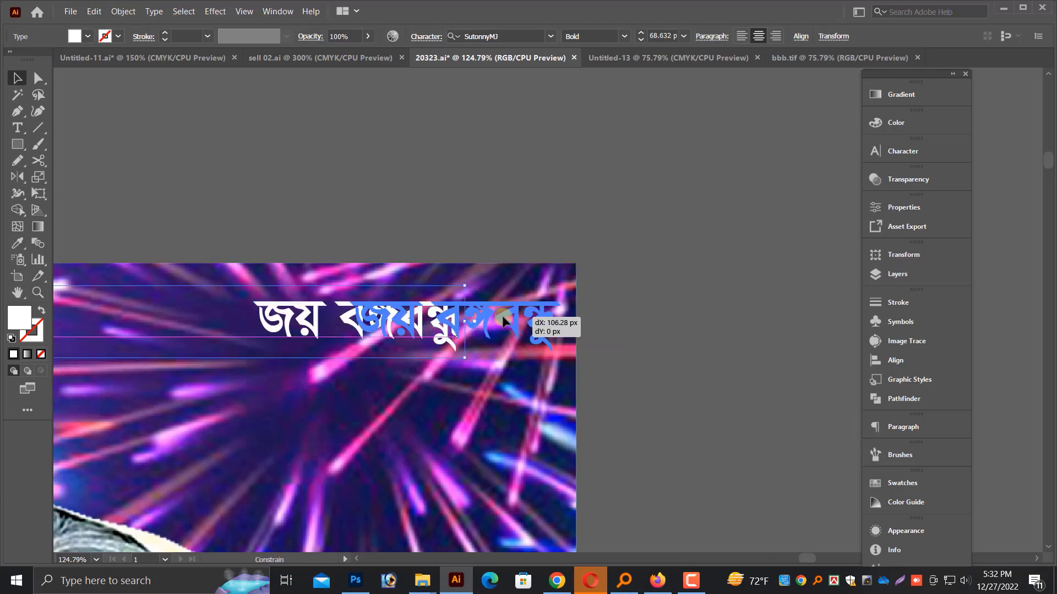
pyautogui.moveTo(610, 326); pyautogui.dragTo(610, 325)
pyautogui.click(611, 325)
pyautogui.hotkey('ctrl', '-')
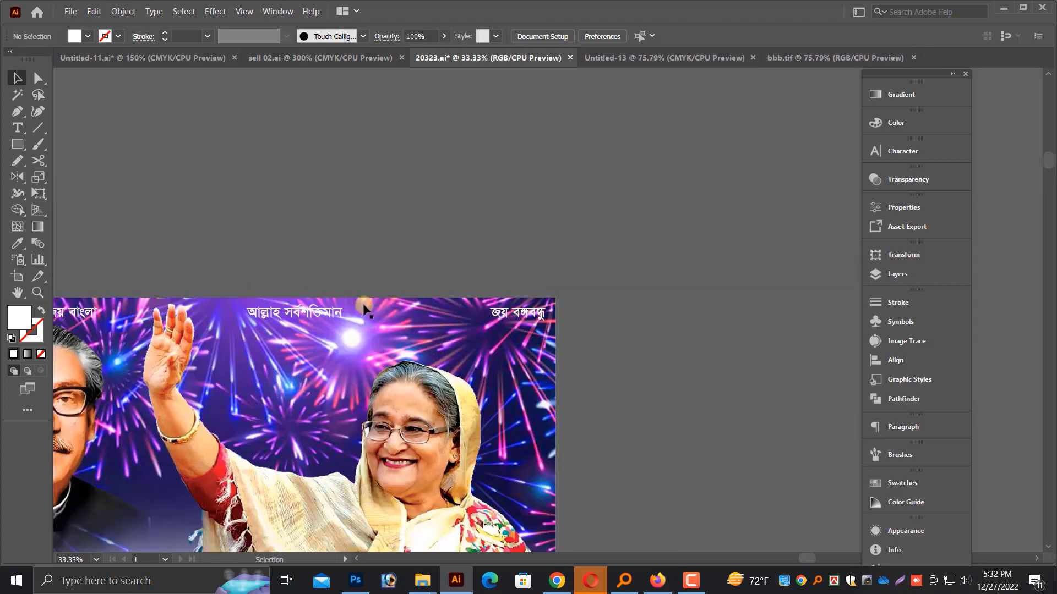
# Step: Shift the middle slogan left by about 59 px along the background's top edge, toward its centre
pyautogui.moveTo(332, 240); pyautogui.dragTo(649, 233)
pyautogui.moveTo(347, 307); pyautogui.dragTo(289, 309)
pyautogui.click(532, 385)
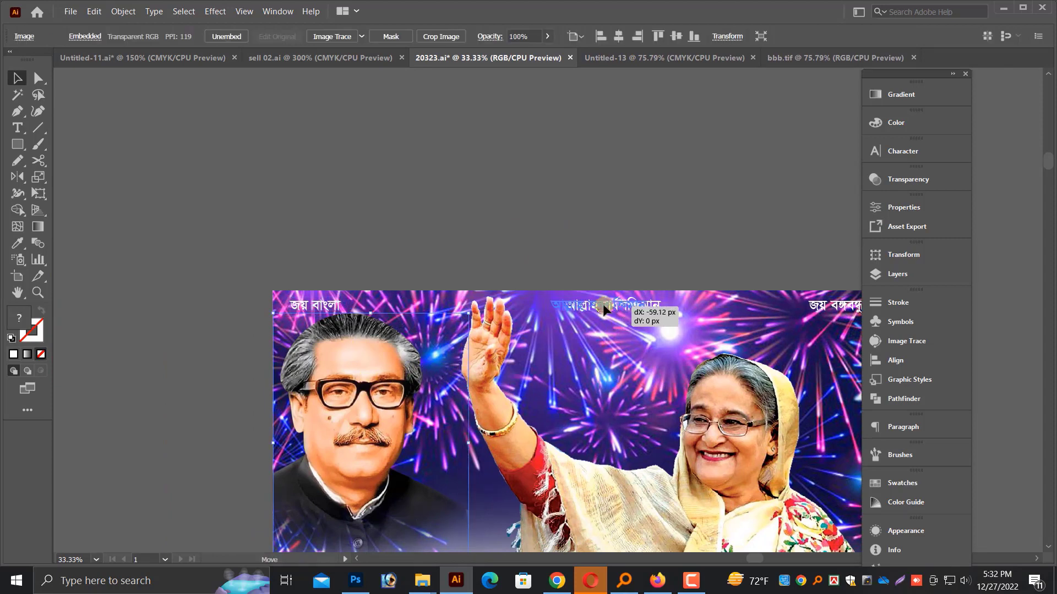
pyautogui.moveTo(643, 196); pyautogui.dragTo(644, 199)
pyautogui.click(644, 199)
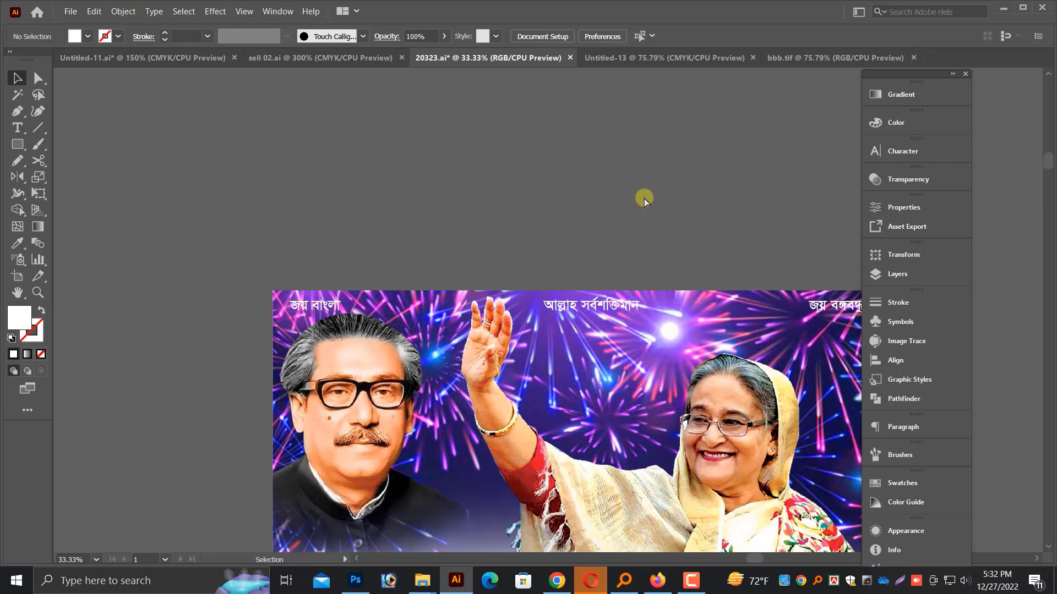
# Step: Move the red-shirted man's portrait onto the background's lower-left corner, overlapping the left and bottom edges
pyautogui.scroll(-5, 639, 198)
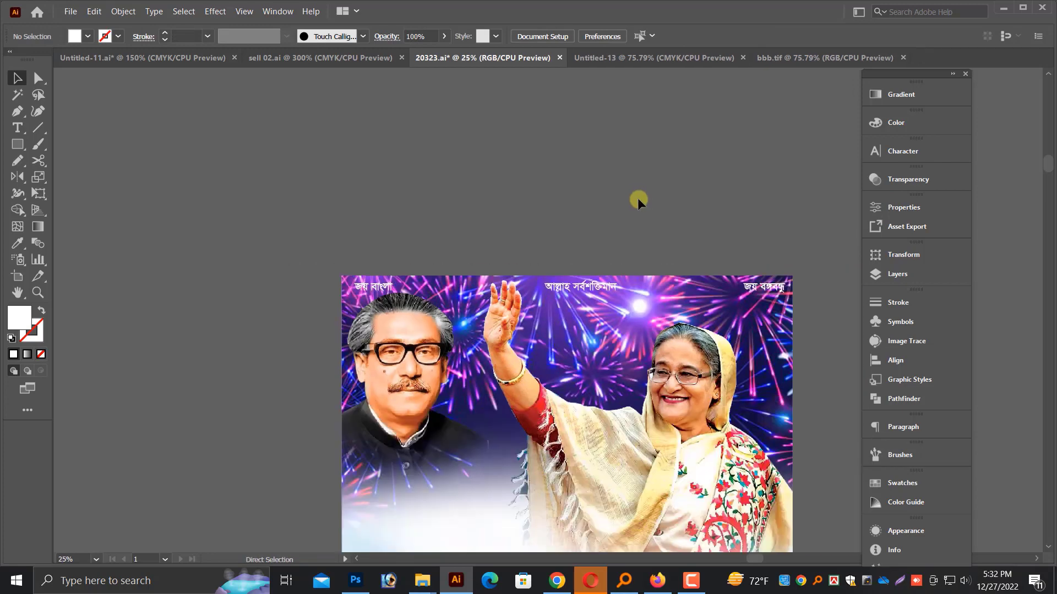
pyautogui.hotkey('ctrl', '-')
pyautogui.scroll(-6, 641, 322)
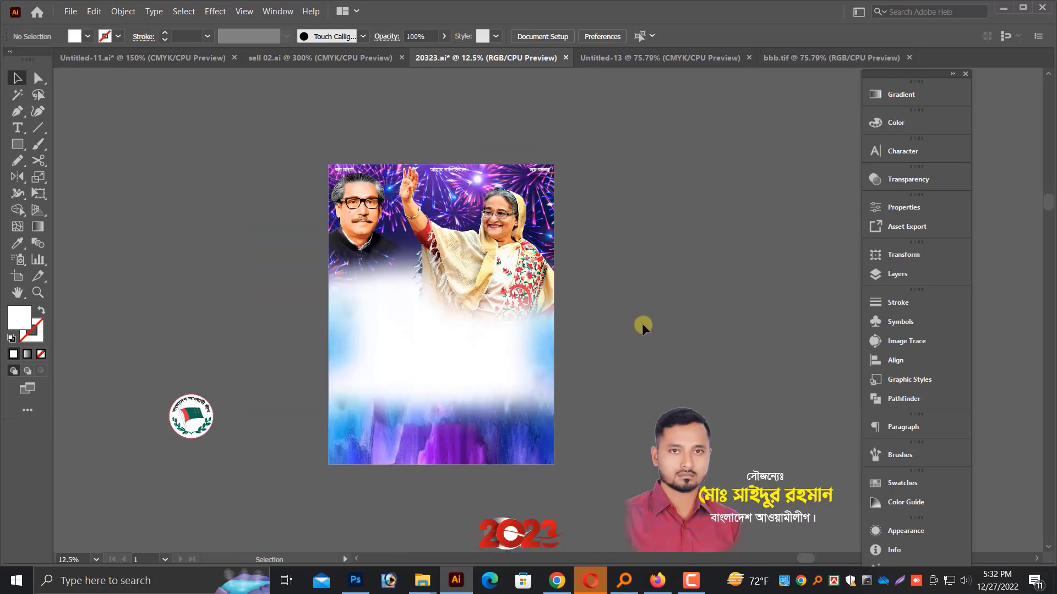
pyautogui.hscroll(3, 647, 408)
pyautogui.click(603, 408)
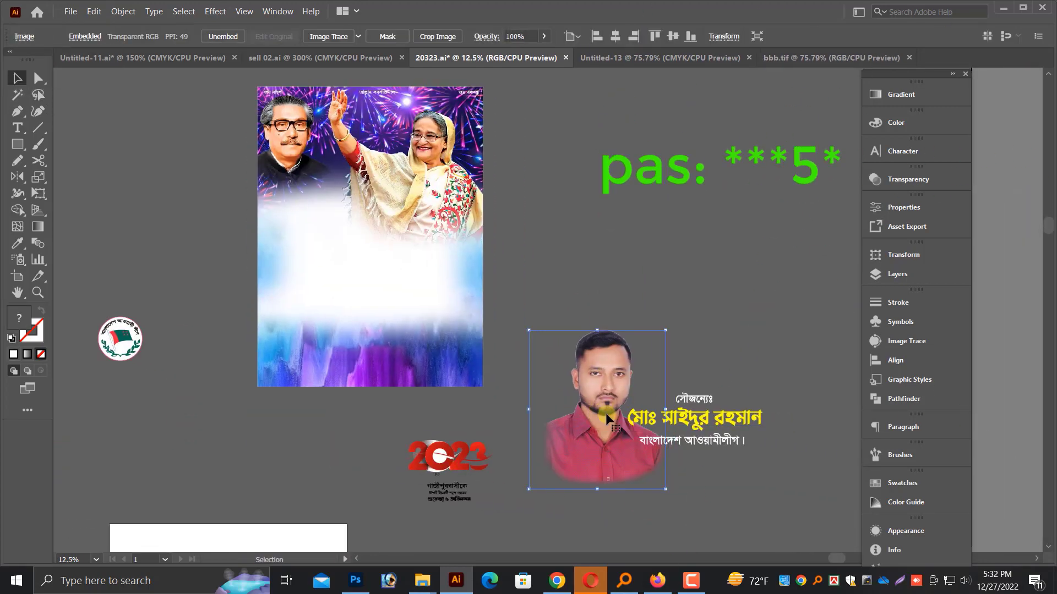
pyautogui.moveTo(606, 410); pyautogui.dragTo(321, 395)
pyautogui.click(153, 221)
pyautogui.moveTo(153, 220); pyautogui.dragTo(512, 296)
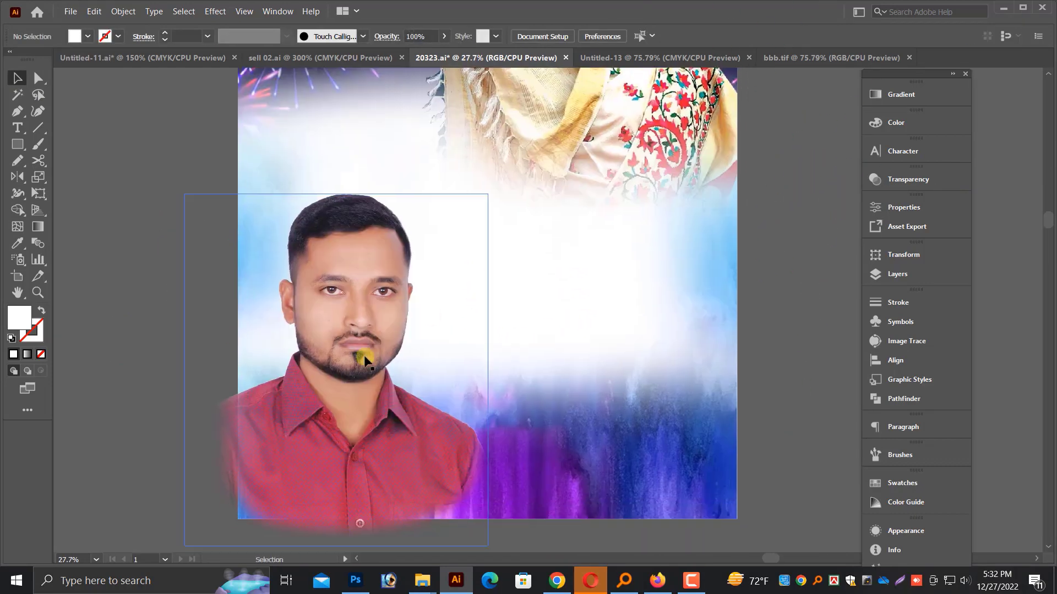
pyautogui.click(363, 357)
# Step: Draw a rectangle over the portrait flush with the background's left and bottom edges and clip the portrait with it
pyautogui.click(120, 227)
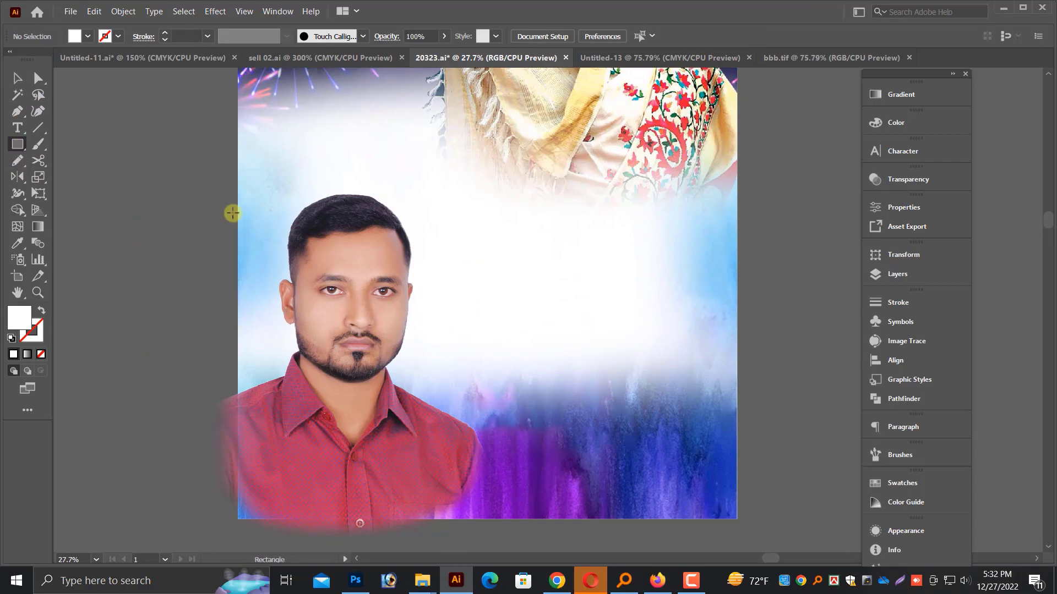
pyautogui.moveTo(237, 190)
pyautogui.mouseDown()
pyautogui.moveTo(553, 352)
pyautogui.moveTo(504, 519)
pyautogui.mouseUp()
pyautogui.scroll(-2, 311, 341)
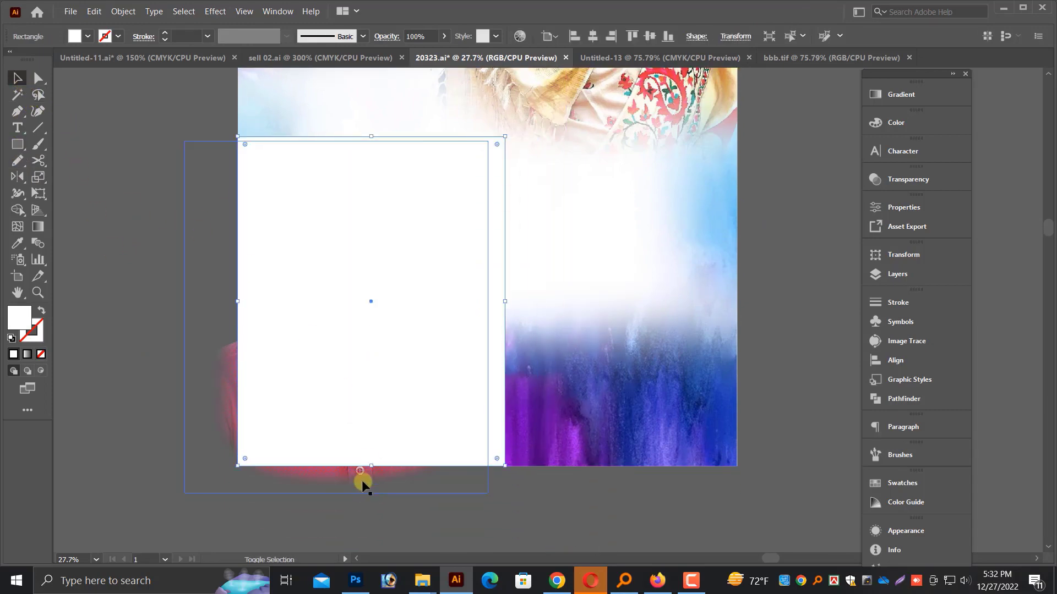
pyautogui.keyDown('shift'); pyautogui.click(361, 479); pyautogui.keyUp('shift')
pyautogui.rightClick(380, 373)
pyautogui.click(436, 474)
pyautogui.click(140, 402)
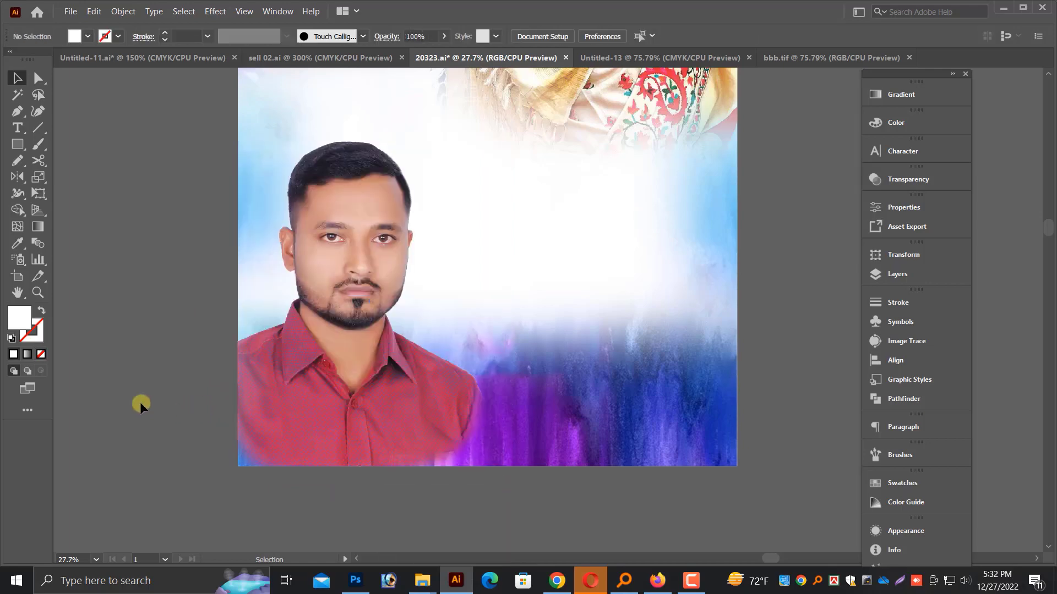
# Step: Move the three-line greeting text onto the white area to the right of the portrait's head and enlarge it
pyautogui.scroll(-1, 145, 392)
pyautogui.scroll(-1, 376, 405)
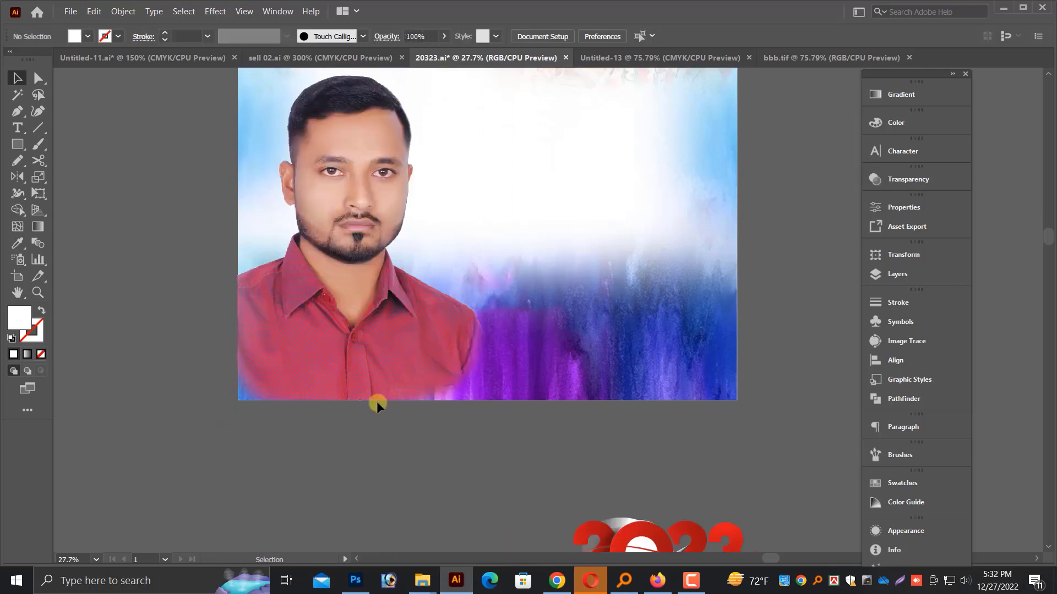
pyautogui.scroll(-3, 378, 402)
pyautogui.moveTo(480, 459); pyautogui.dragTo(400, 486)
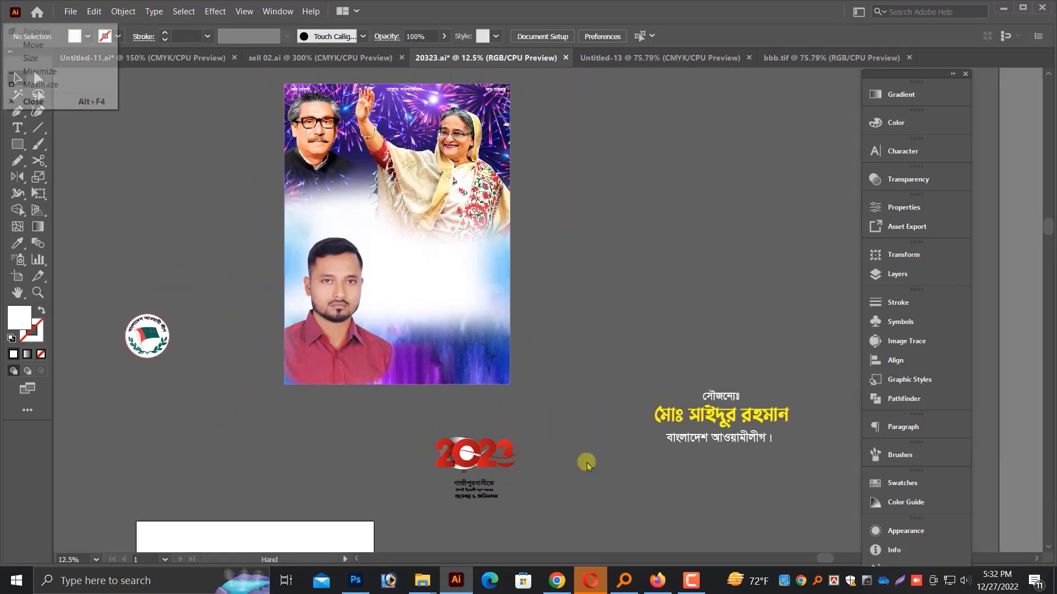
pyautogui.click(519, 466)
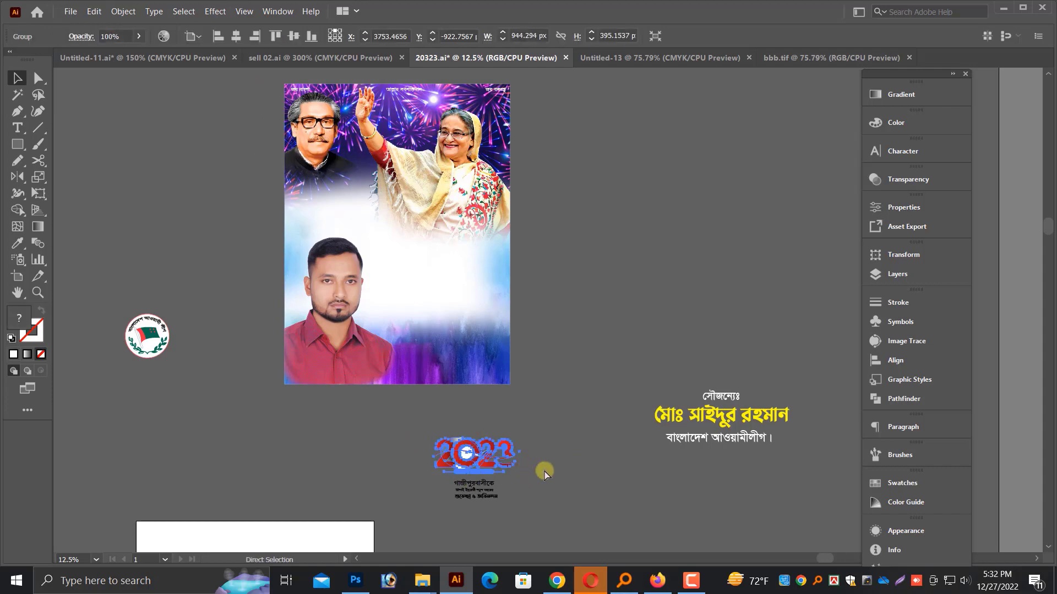
pyautogui.click(474, 488)
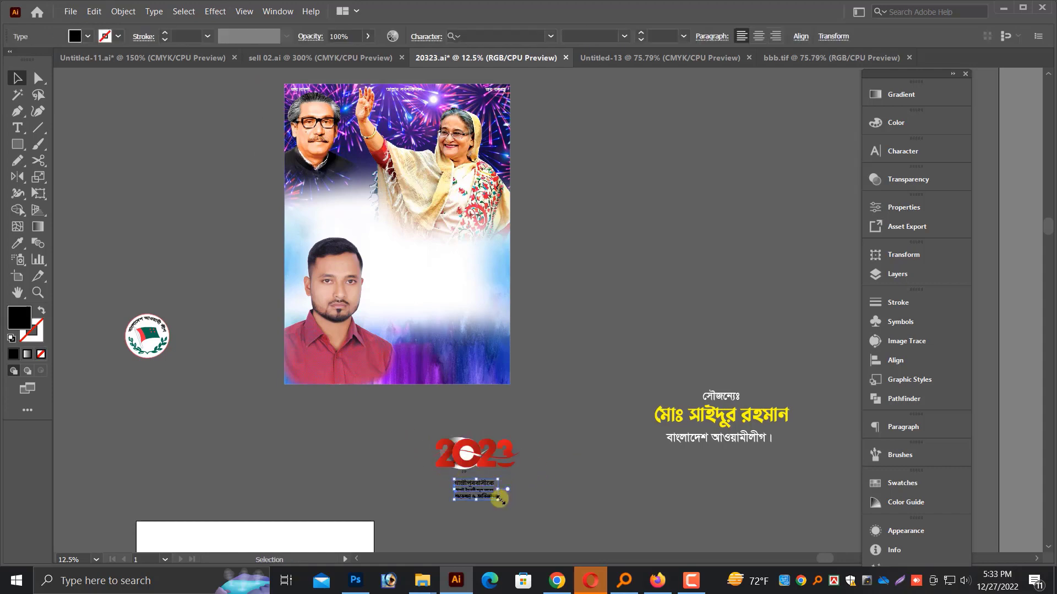
pyautogui.moveTo(500, 499); pyautogui.dragTo(456, 269)
# Step: Scale the greeting text up a little more and settle it just below the woman's shawl
pyautogui.hotkey('ctrl', '+')
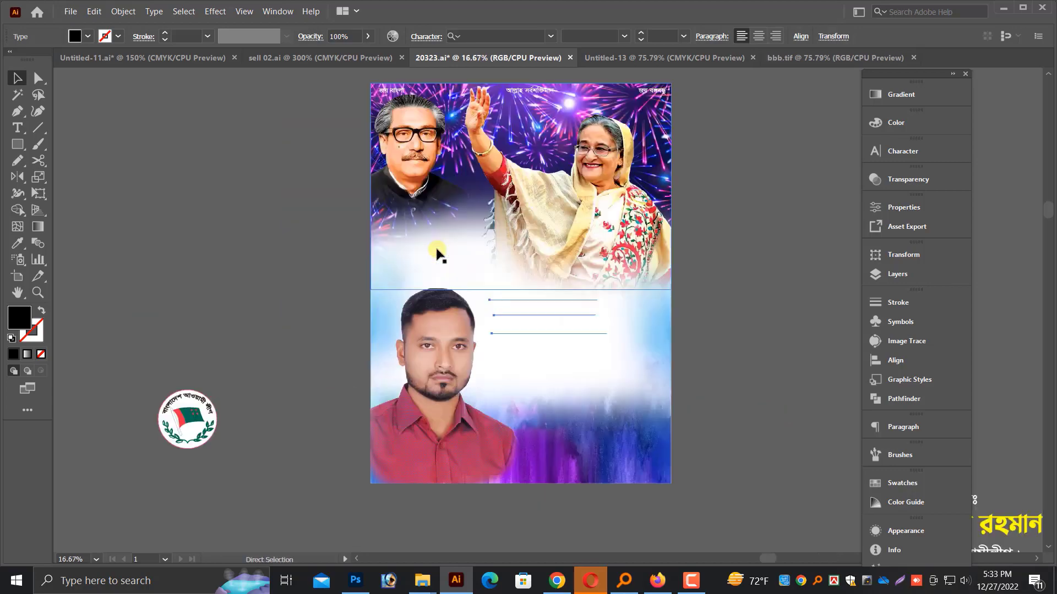
pyautogui.hotkey('ctrl', '+')
pyautogui.moveTo(400, 246); pyautogui.dragTo(782, 355)
pyautogui.moveTo(515, 281); pyautogui.dragTo(478, 273)
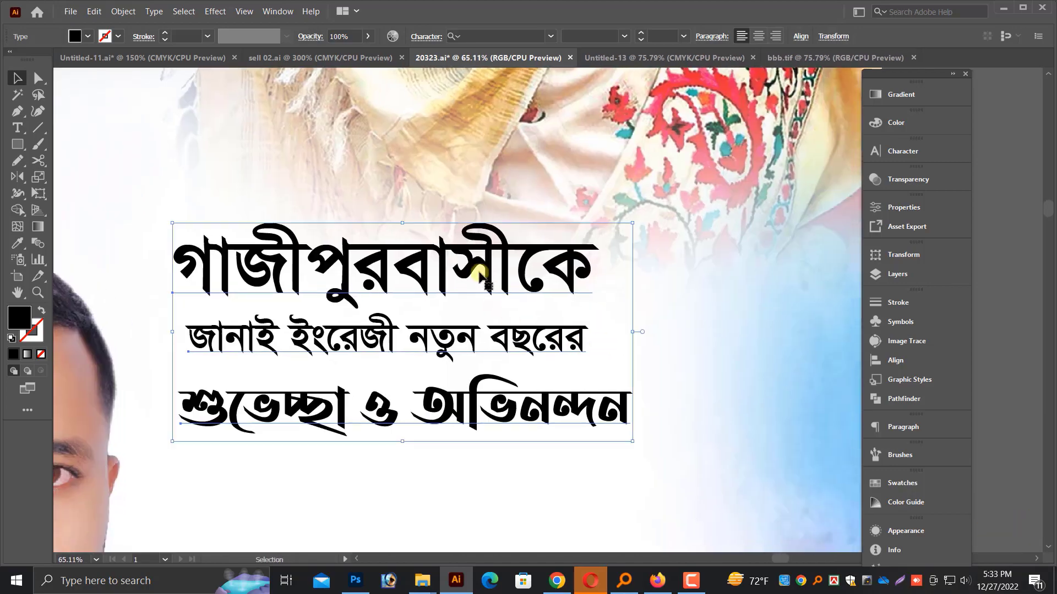
pyautogui.moveTo(632, 440); pyautogui.dragTo(681, 458)
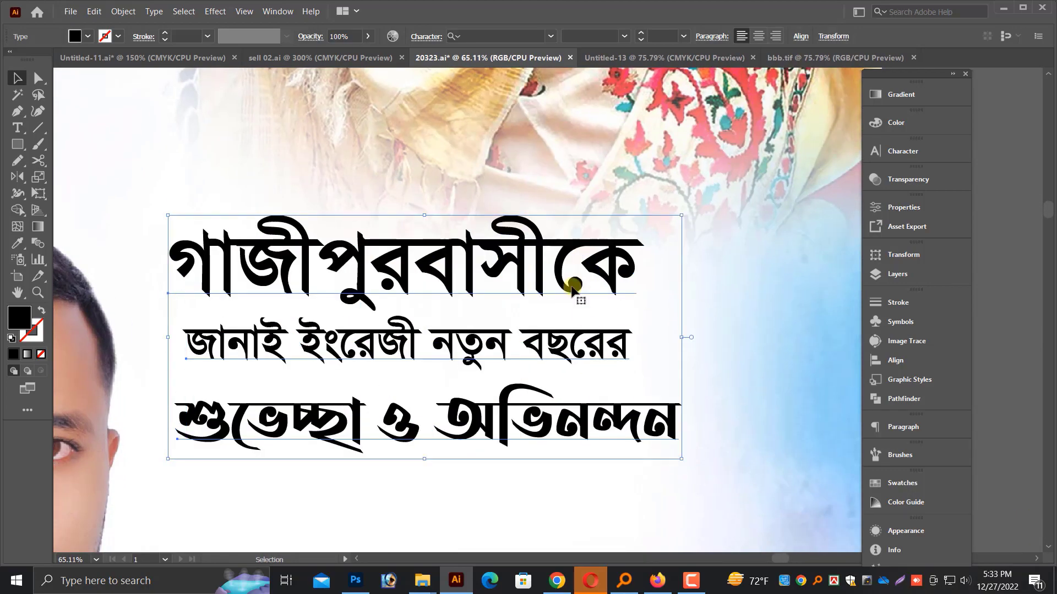
pyautogui.moveTo(572, 289); pyautogui.dragTo(571, 300)
pyautogui.hotkey('ctrl', '-')
pyautogui.hotkey('ctrl', '-')
# Step: Narrow the last greeting line to about the width of the first line
pyautogui.rightClick(781, 261)
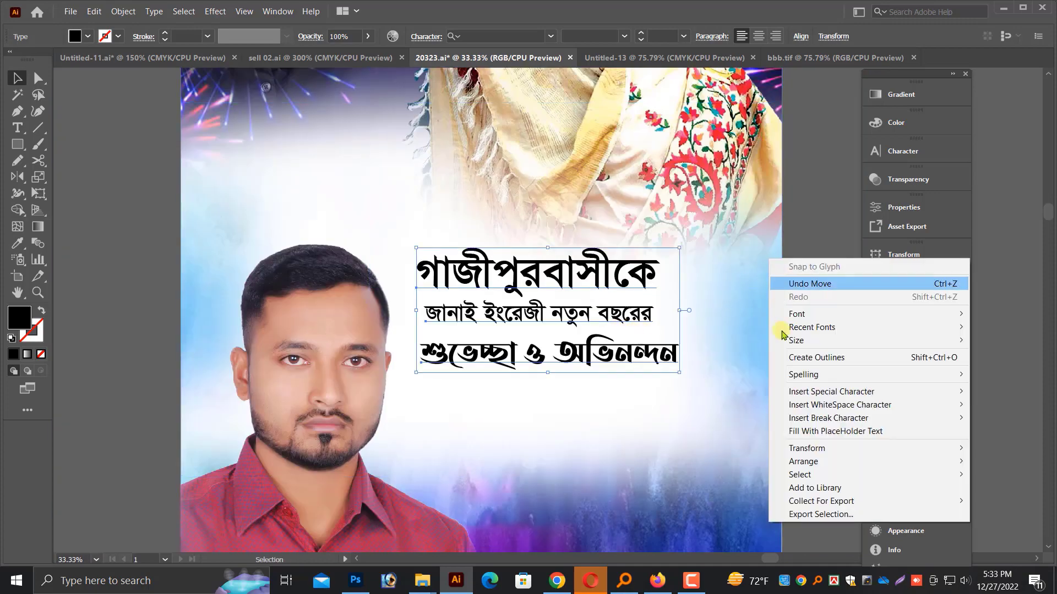
pyautogui.click(823, 188)
pyautogui.moveTo(628, 226); pyautogui.dragTo(601, 410)
pyautogui.click(600, 410)
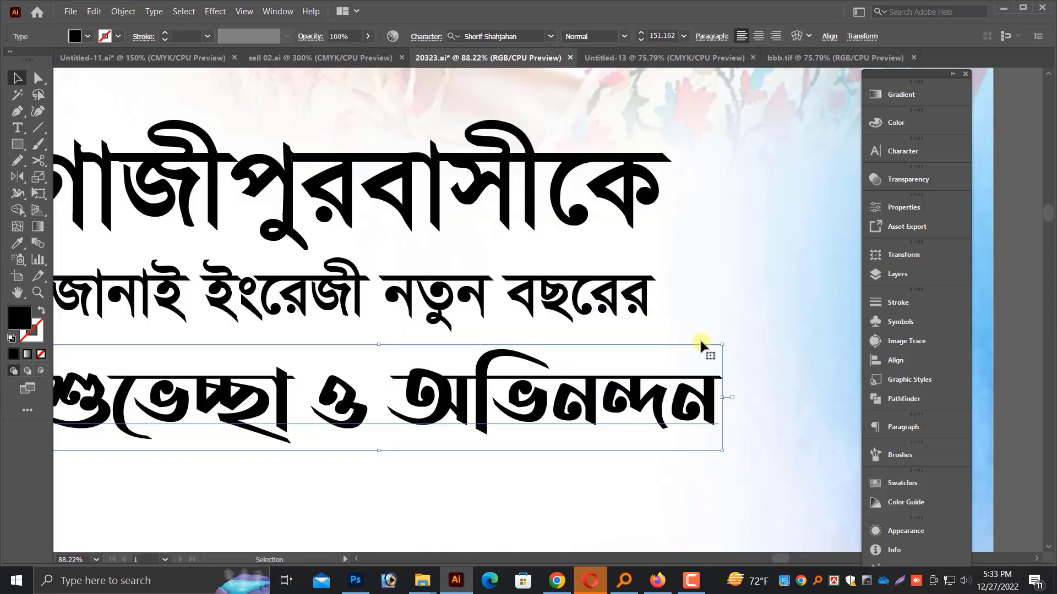
pyautogui.click(688, 332)
pyautogui.hotkey('ctrl', '-')
pyautogui.hotkey('ctrl', '-')
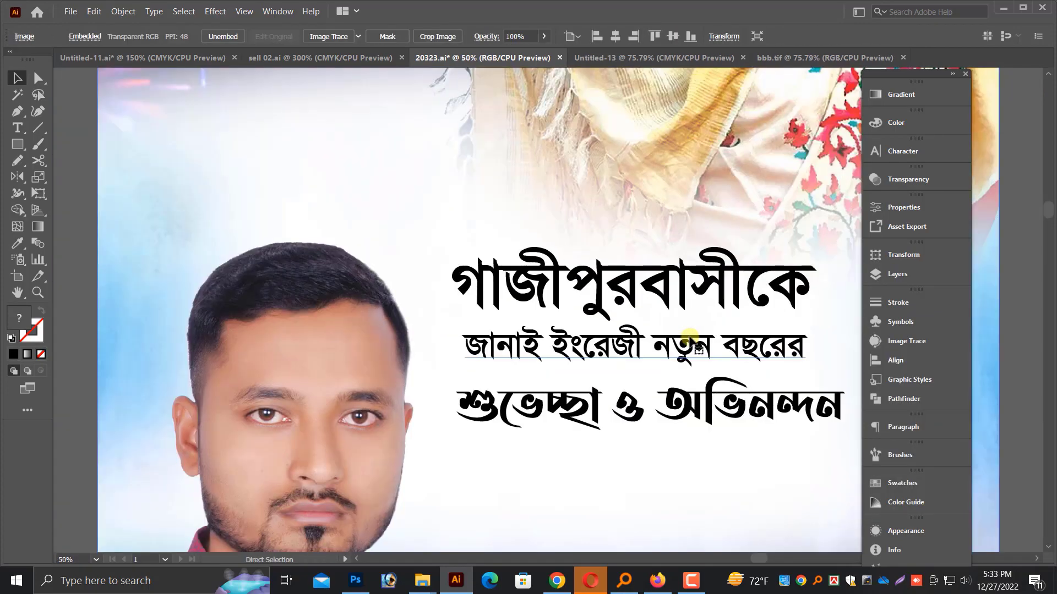
pyautogui.click(745, 401)
pyautogui.moveTo(755, 397); pyautogui.dragTo(702, 393)
# Step: Fill the first greeting line with dark blue, using C 100, M 100, Y 0 and K 0
pyautogui.click(601, 297)
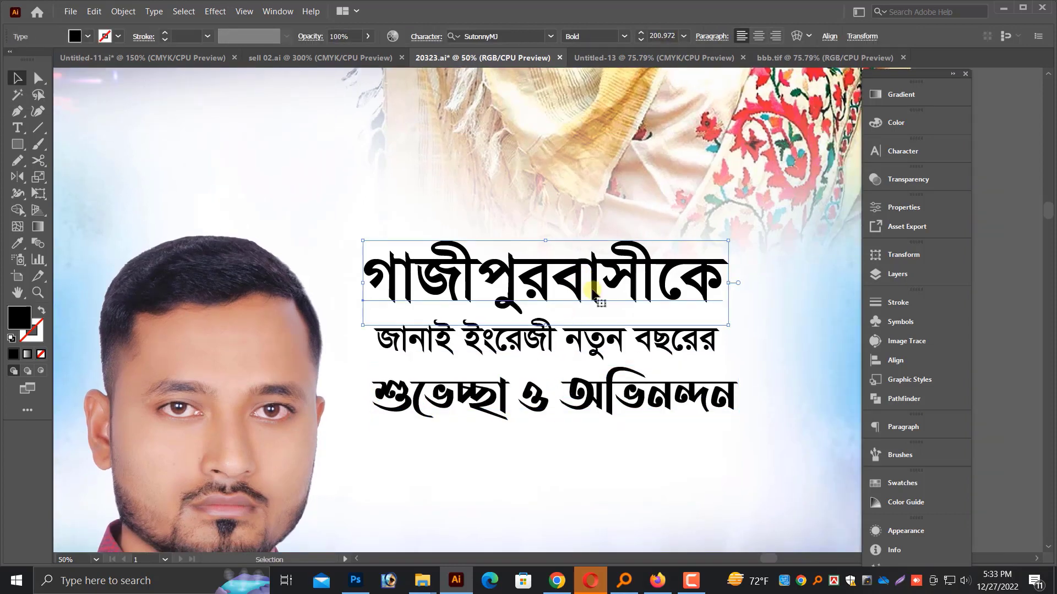
pyautogui.scroll(1, 601, 297)
pyautogui.click(896, 122)
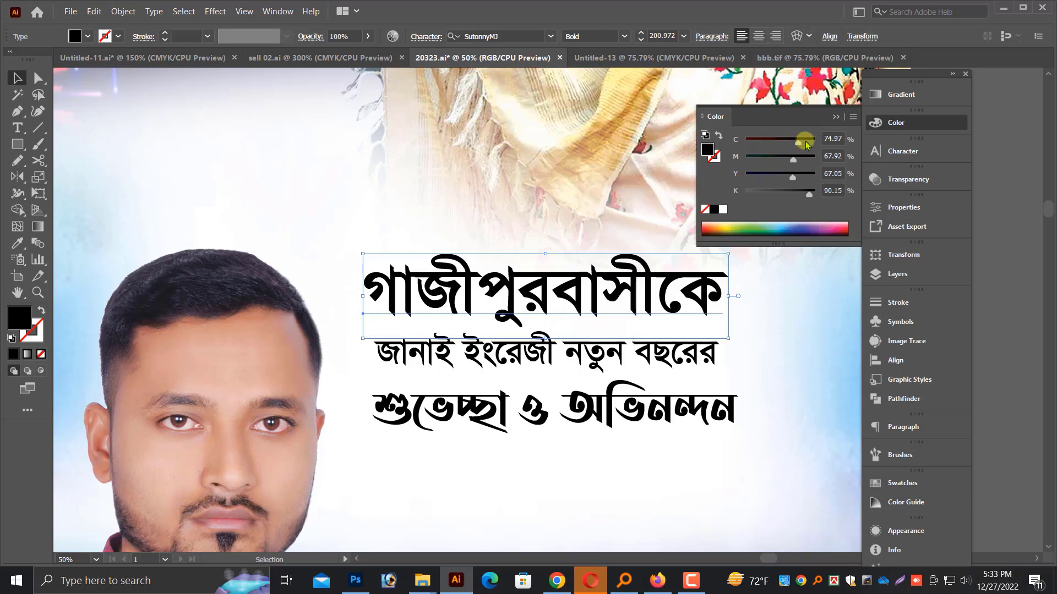
pyautogui.moveTo(805, 142); pyautogui.dragTo(820, 158)
pyautogui.moveTo(791, 175); pyautogui.dragTo(702, 197)
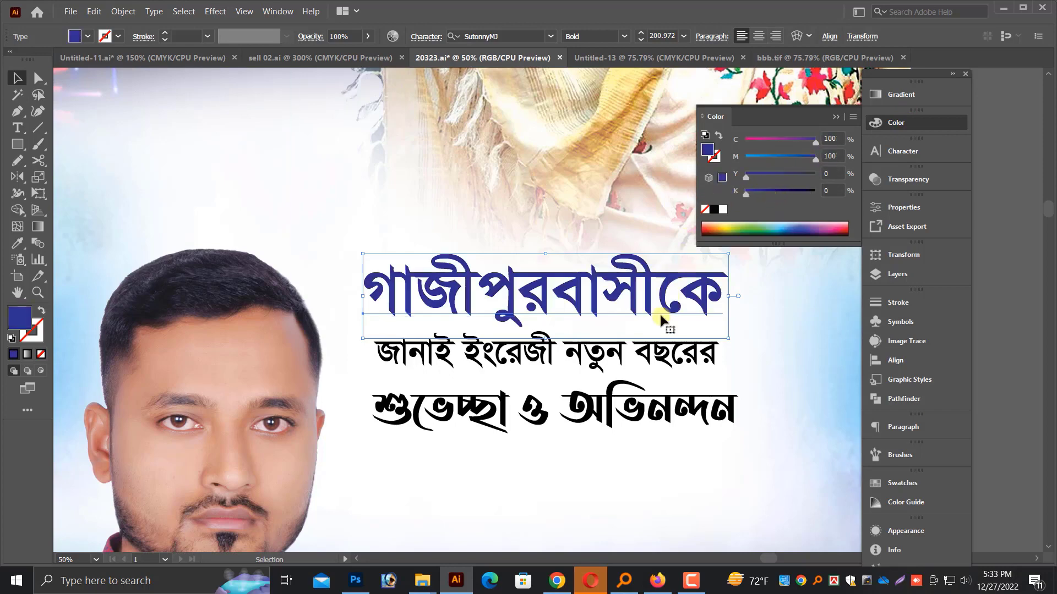
# Step: Fill the last greeting line with RGB red FF0000 and shift it slightly left to line up under the first line
pyautogui.click(614, 424)
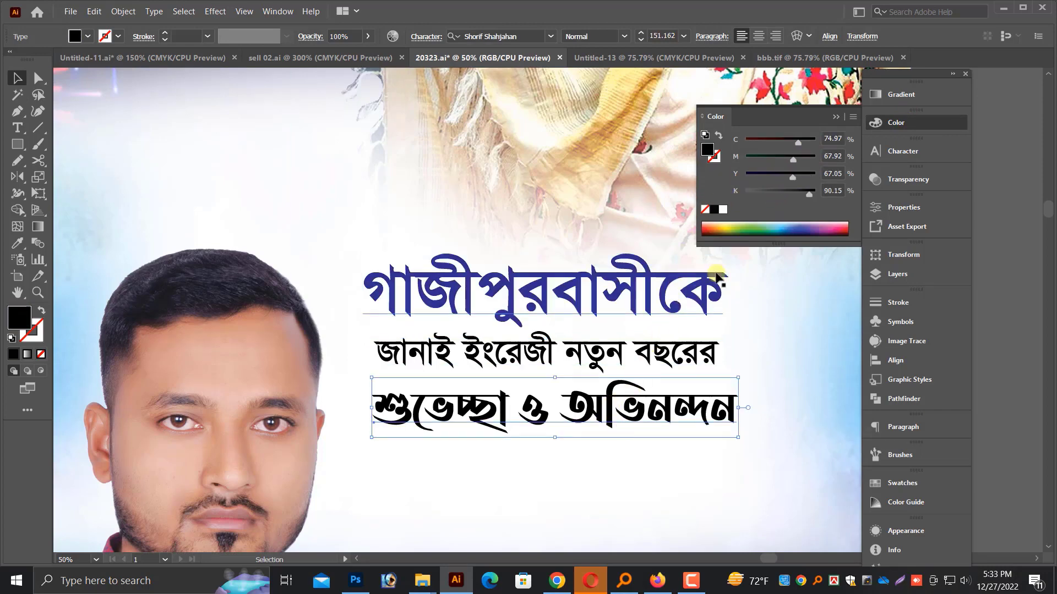
pyautogui.click(853, 117)
pyautogui.click(825, 146)
pyautogui.moveTo(747, 142); pyautogui.dragTo(816, 142)
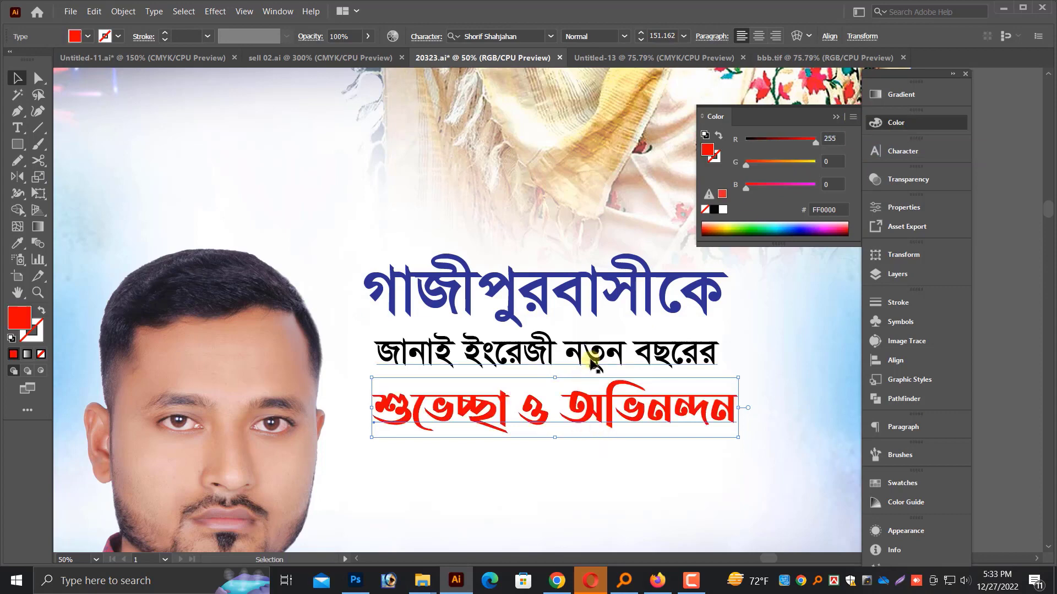
pyautogui.moveTo(683, 410); pyautogui.dragTo(731, 409)
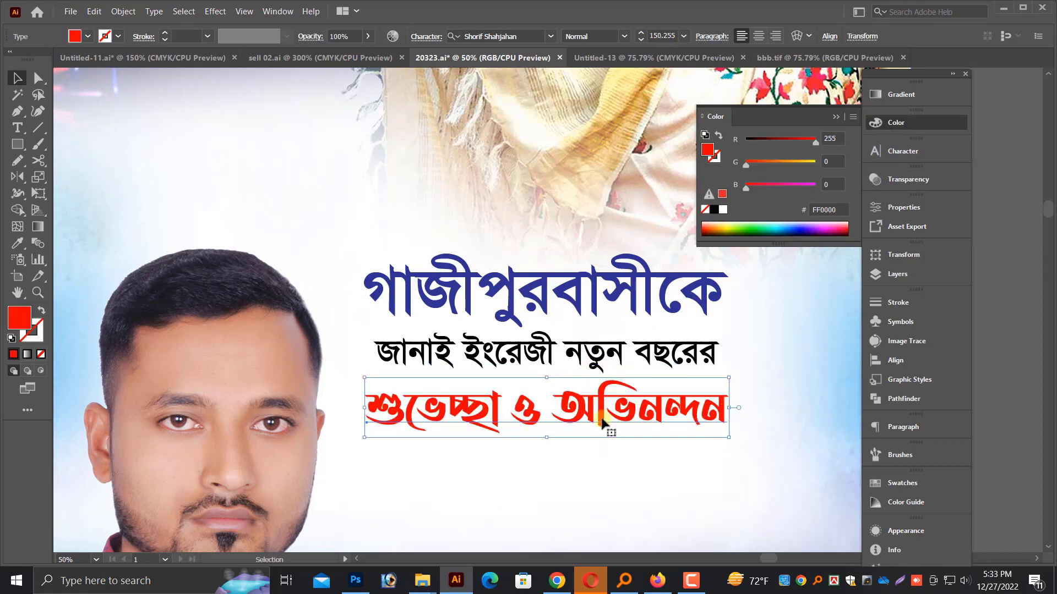
pyautogui.hotkey('ctrl', '-')
pyautogui.hotkey('ctrl', '-')
pyautogui.hotkey('ctrl', '-')
# Step: Move the red 2023 Happy New Year graphic onto the background directly below the last greeting line
pyautogui.click(749, 412)
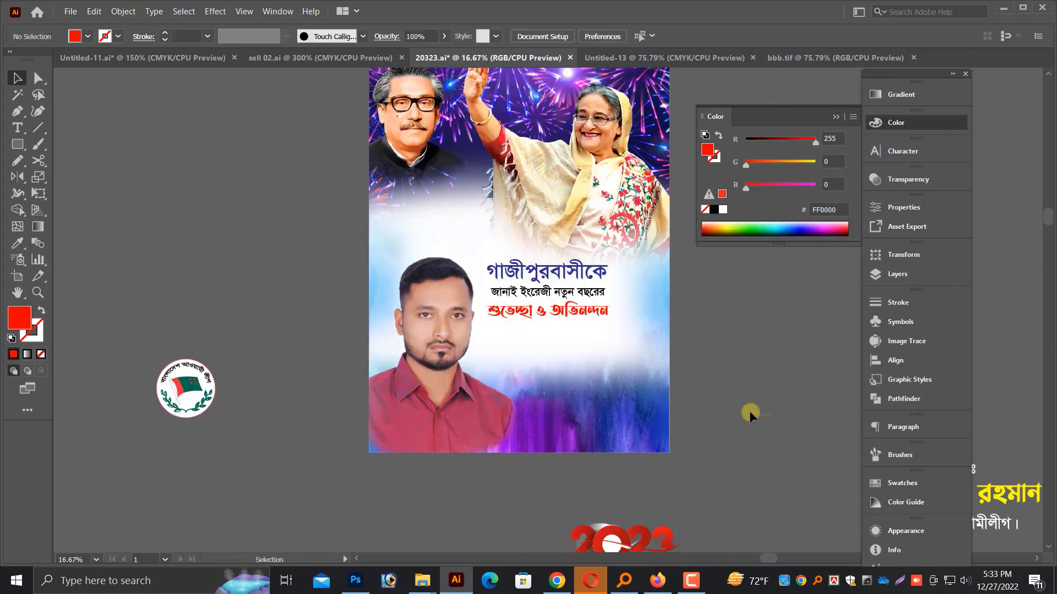
pyautogui.hotkey('alt', 'space')
pyautogui.press('Escape')
pyautogui.moveTo(755, 410); pyautogui.dragTo(566, 368)
pyautogui.moveTo(440, 509); pyautogui.dragTo(383, 311)
pyautogui.hotkey('ctrl', '=')
pyautogui.scroll(1, 593, 406)
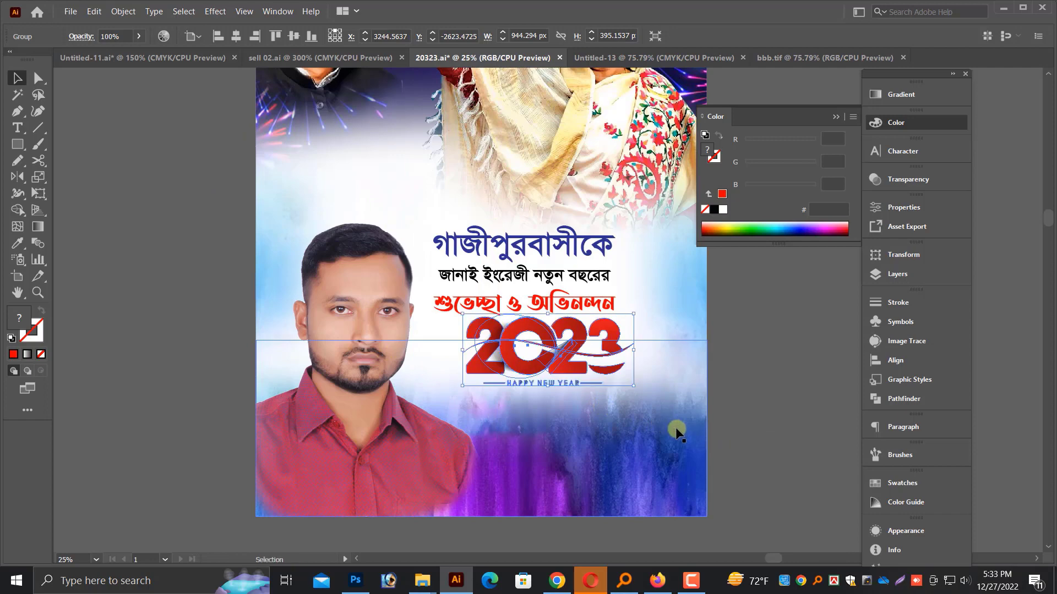
# Step: Shift the 2023 graphic left and slightly down, leaving a small gap below the greeting text
pyautogui.scroll(1, 716, 428)
pyautogui.click(776, 430)
pyautogui.scroll(1, 775, 430)
pyautogui.moveTo(814, 462); pyautogui.dragTo(235, 349)
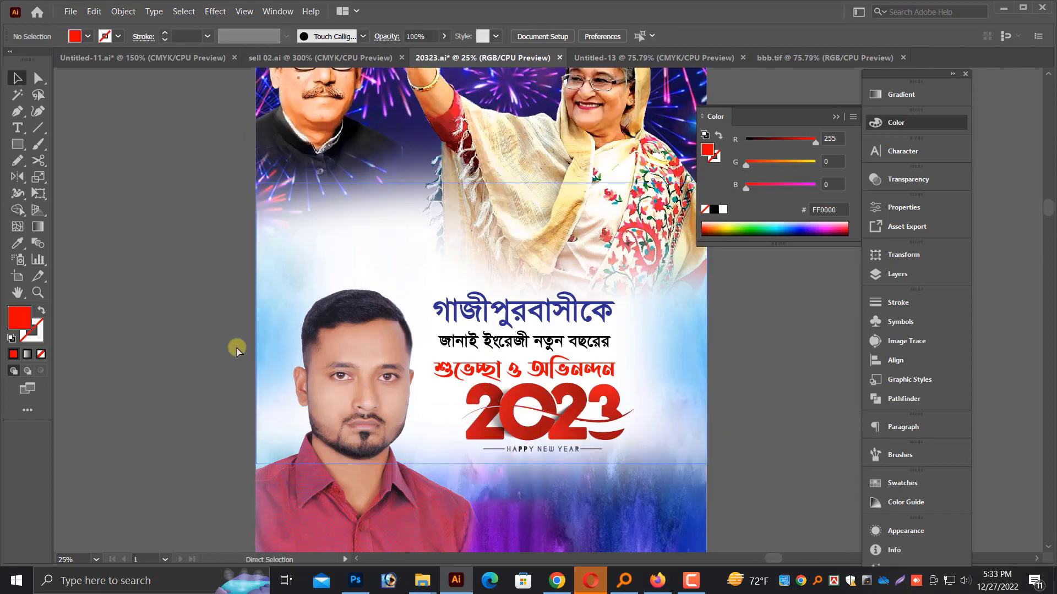
pyautogui.moveTo(677, 474); pyautogui.dragTo(627, 396)
pyautogui.click(493, 350)
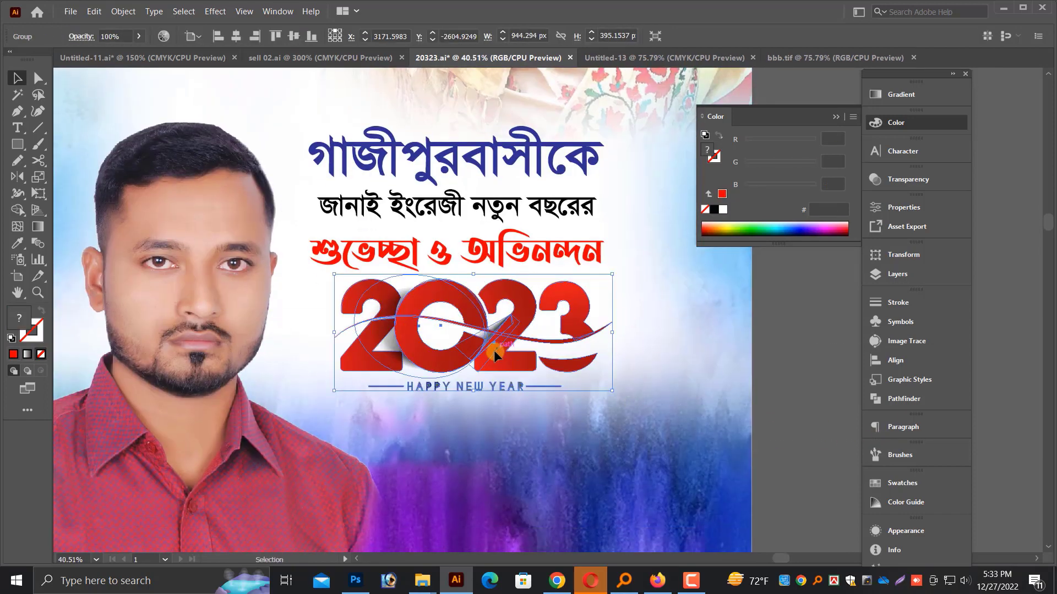
pyautogui.scroll(2, 500, 367)
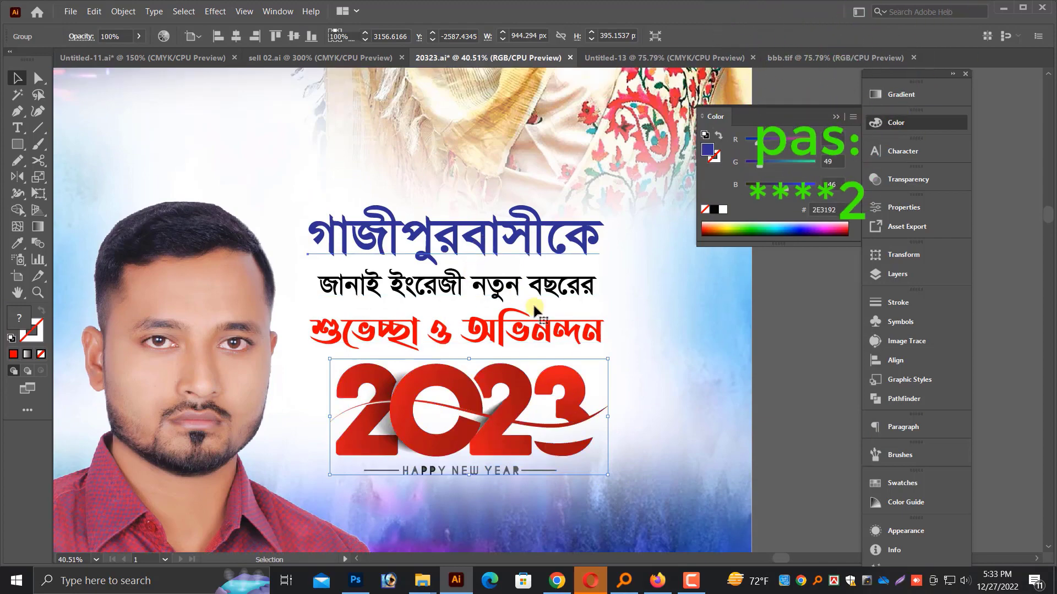
# Step: Scale down the three greeting lines slightly and move the 2023 graphic left to centre it beneath them
pyautogui.click(558, 333)
pyautogui.moveTo(604, 354); pyautogui.dragTo(595, 350)
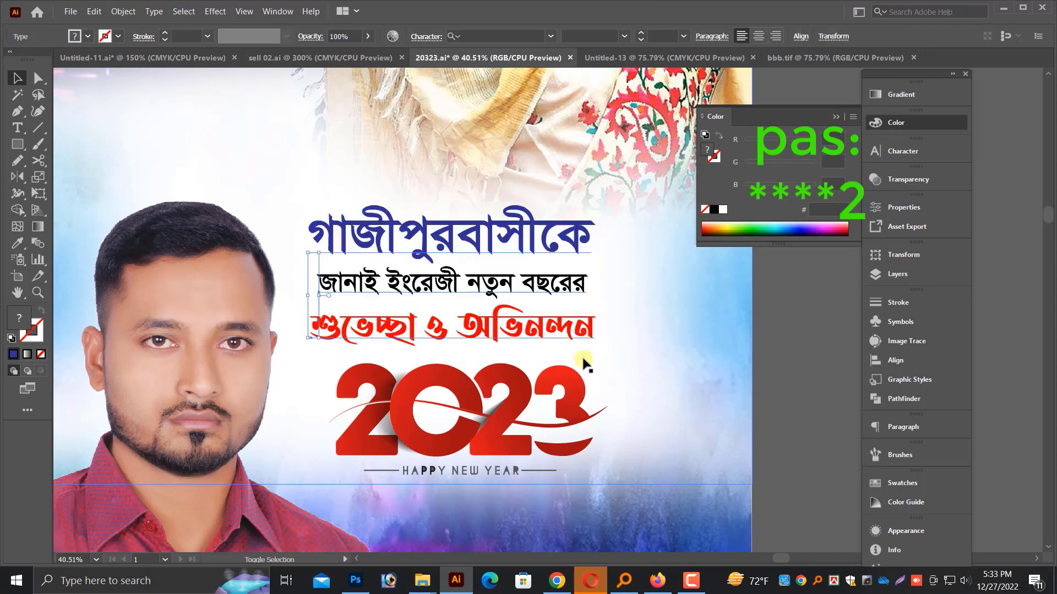
pyautogui.moveTo(506, 431)
pyautogui.mouseDown()
pyautogui.moveTo(495, 420)
pyautogui.moveTo(491, 430)
pyautogui.mouseUp()
# Step: Move the three-line sponsor caption with the yellow name onto the poster's lower area, beside the portrait's shirt
pyautogui.hotkey('ctrl', '-')
pyautogui.hotkey('ctrl', '-')
pyautogui.hotkey('ctrl', '-')
pyautogui.hscroll(4, 517, 440)
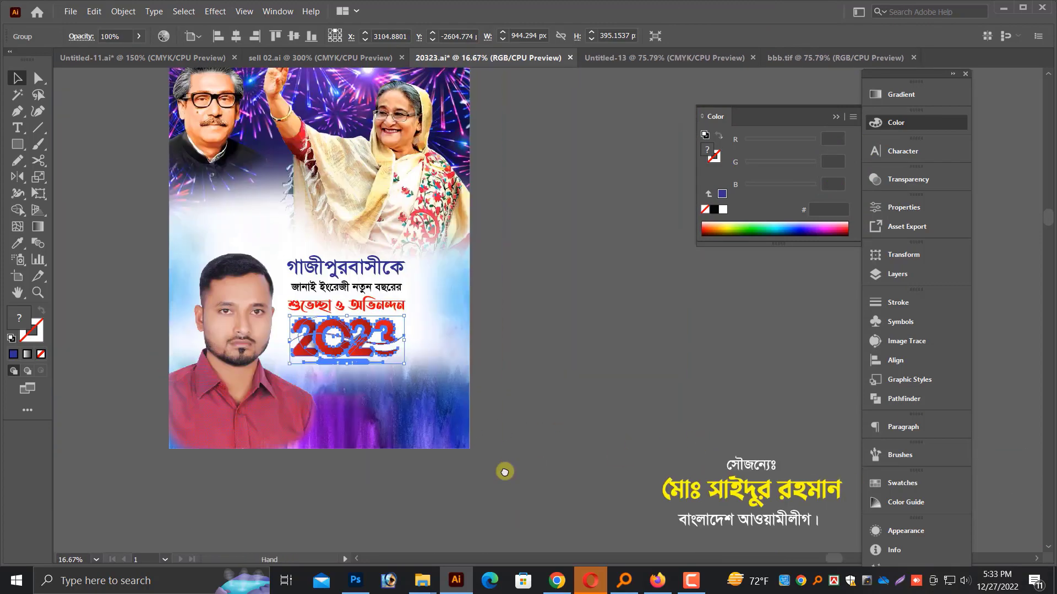
pyautogui.click(503, 469)
pyautogui.click(801, 483)
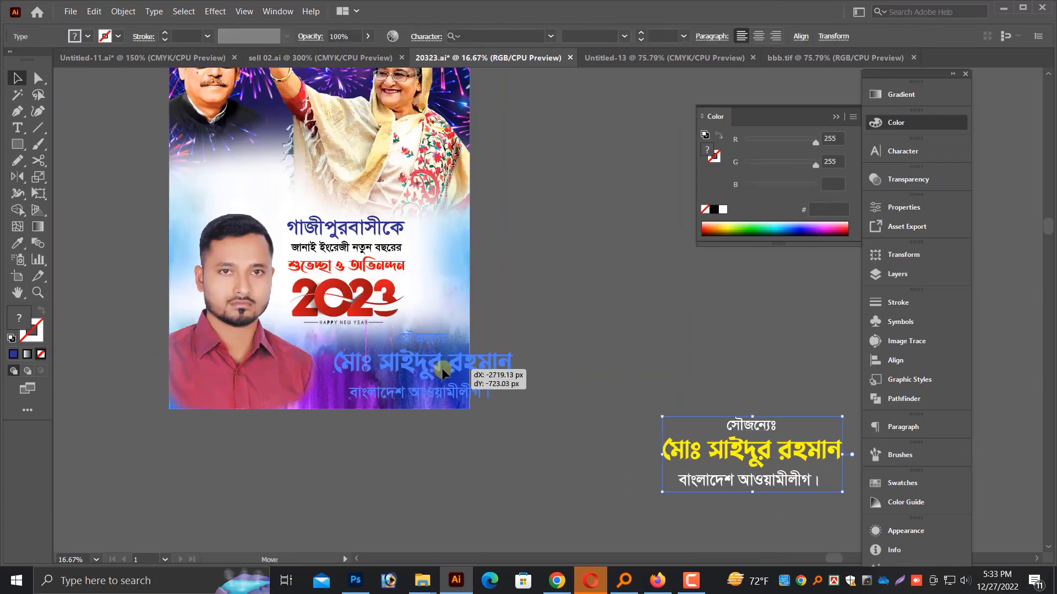
pyautogui.moveTo(441, 368); pyautogui.dragTo(435, 372)
pyautogui.scroll(2, 437, 374)
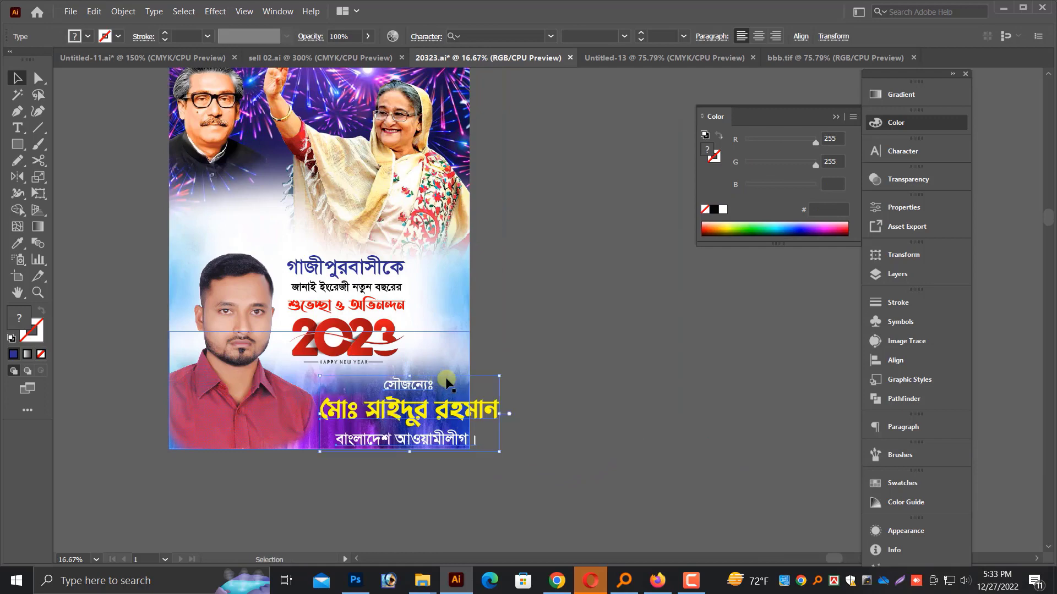
# Step: Scale down the sponsor caption to fit inside the poster's right edge and nudge it slightly right and down
pyautogui.moveTo(486, 415); pyautogui.dragTo(459, 414)
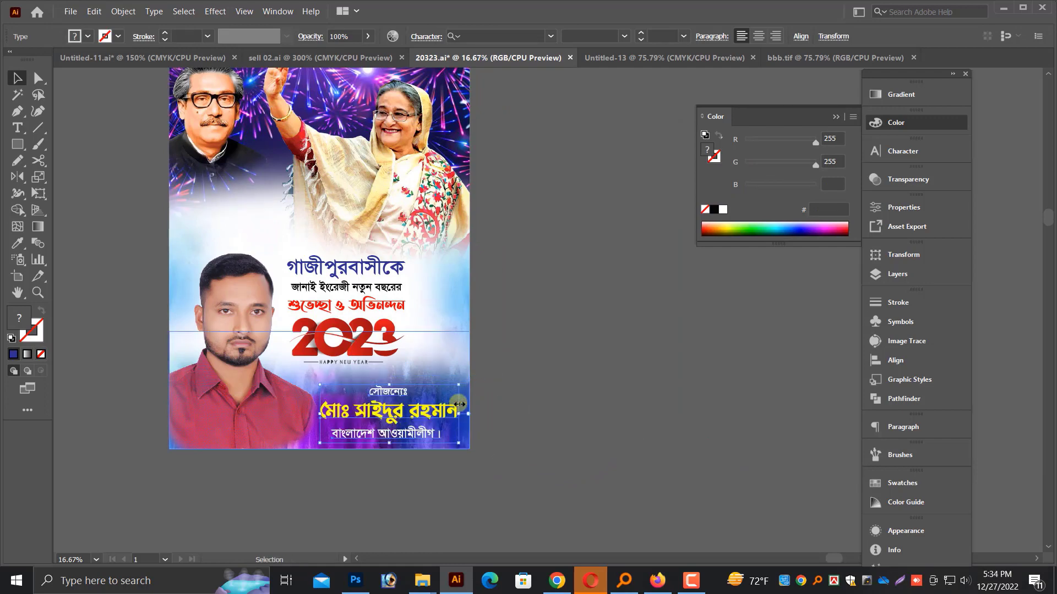
pyautogui.keyDown('ctrl'); pyautogui.click(346, 434); pyautogui.keyUp('ctrl')
pyautogui.moveTo(376, 257); pyautogui.dragTo(454, 269)
pyautogui.moveTo(507, 352); pyautogui.dragTo(515, 348)
pyautogui.click(505, 515)
# Step: Move the round party emblem onto the poster directly above the portrait's head and scale it down slightly
pyautogui.hotkey('ctrl', '-')
pyautogui.hotkey('ctrl', '-')
pyautogui.hotkey('ctrl', '-')
pyautogui.hotkey('ctrl', '-')
pyautogui.hotkey('ctrl', '-')
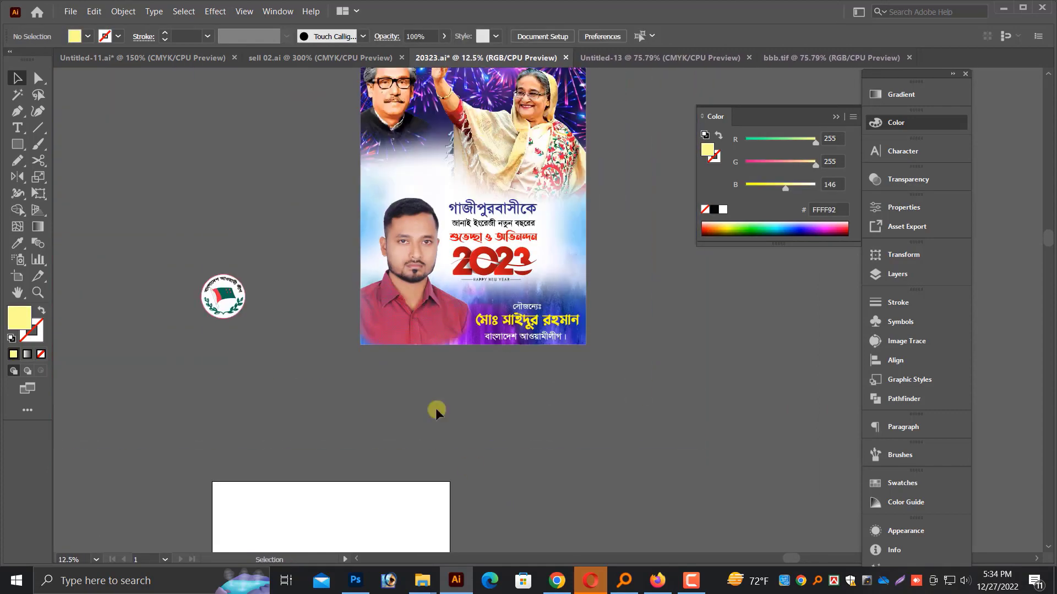
pyautogui.hotkey('alt', 'space')
pyautogui.press('Escape')
pyautogui.moveTo(262, 394); pyautogui.dragTo(450, 269)
pyautogui.hotkey('ctrl', '+')
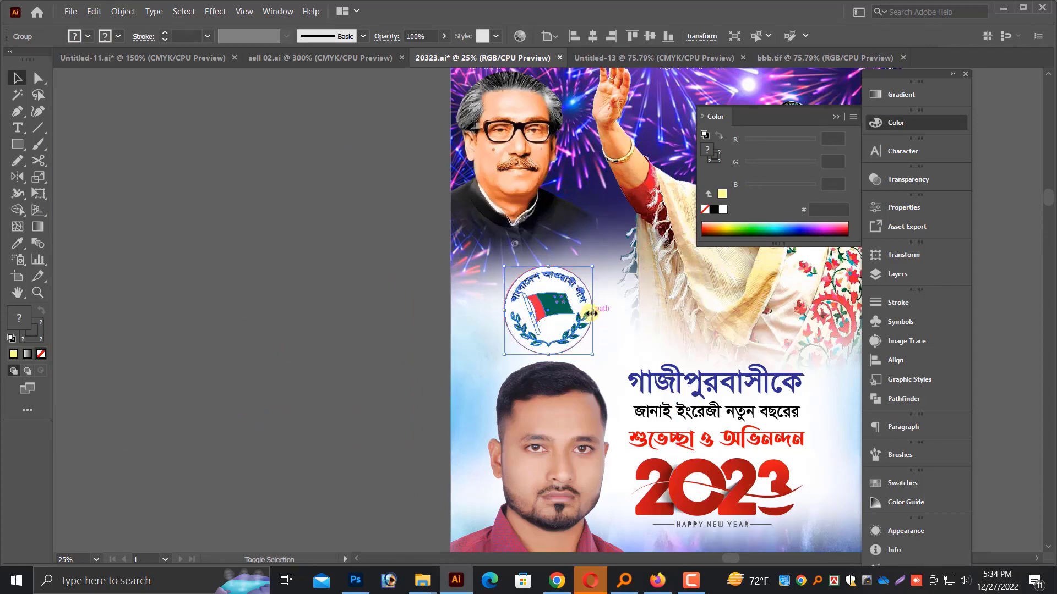
pyautogui.click(353, 326)
# Step: Collapse the floating Color panel and save the finished poster document
pyautogui.hotkey('ctrl', '-')
pyautogui.hotkey('ctrl', '-')
pyautogui.hotkey('alt', 'space')
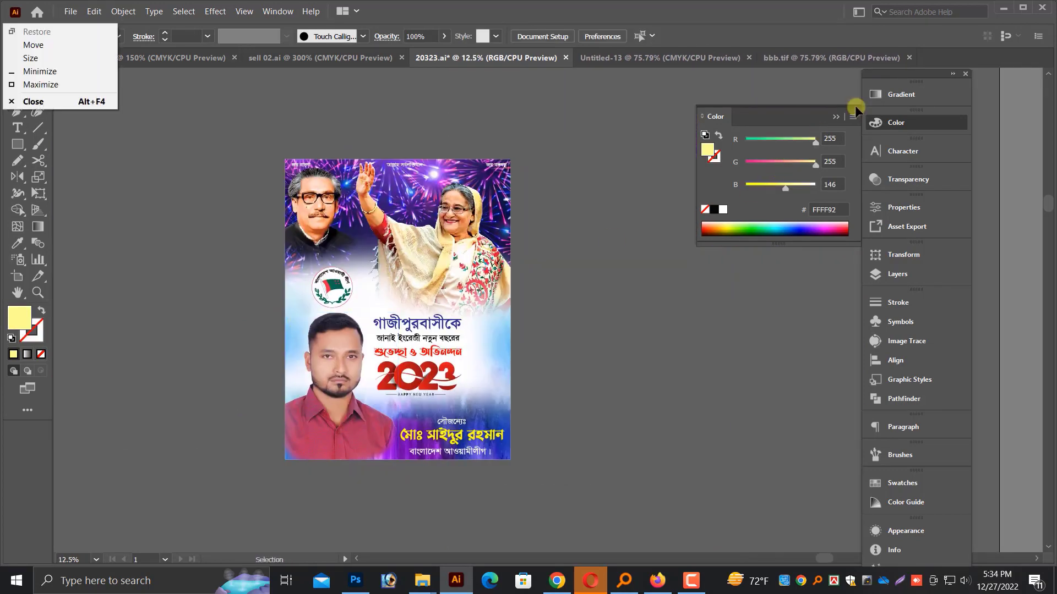
pyautogui.click(836, 118)
pyautogui.scroll(2, 693, 357)
pyautogui.moveTo(677, 401); pyautogui.dragTo(693, 355)
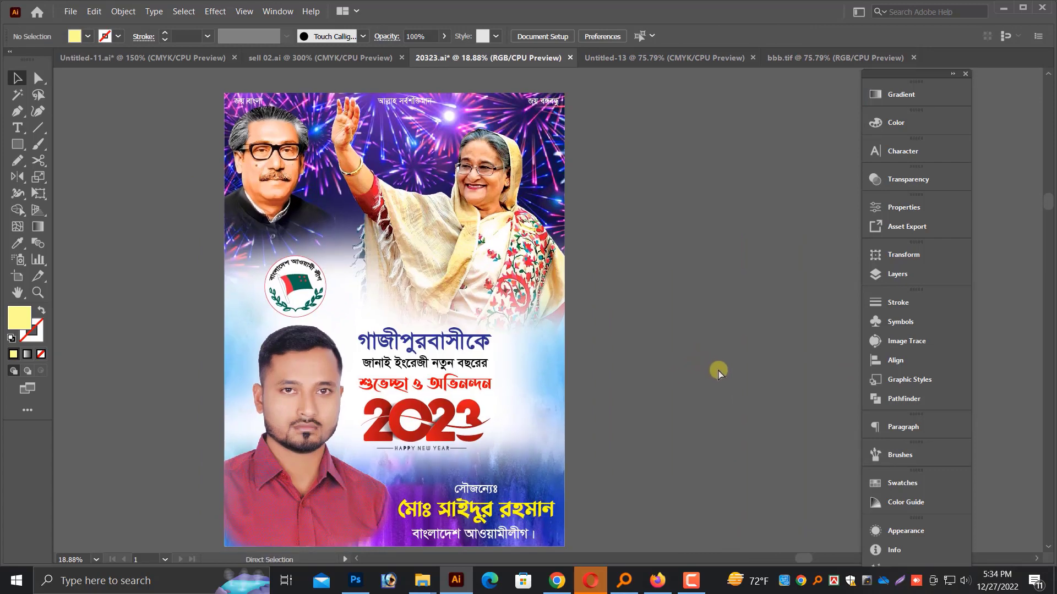
pyautogui.hotkey('ctrl', 's')
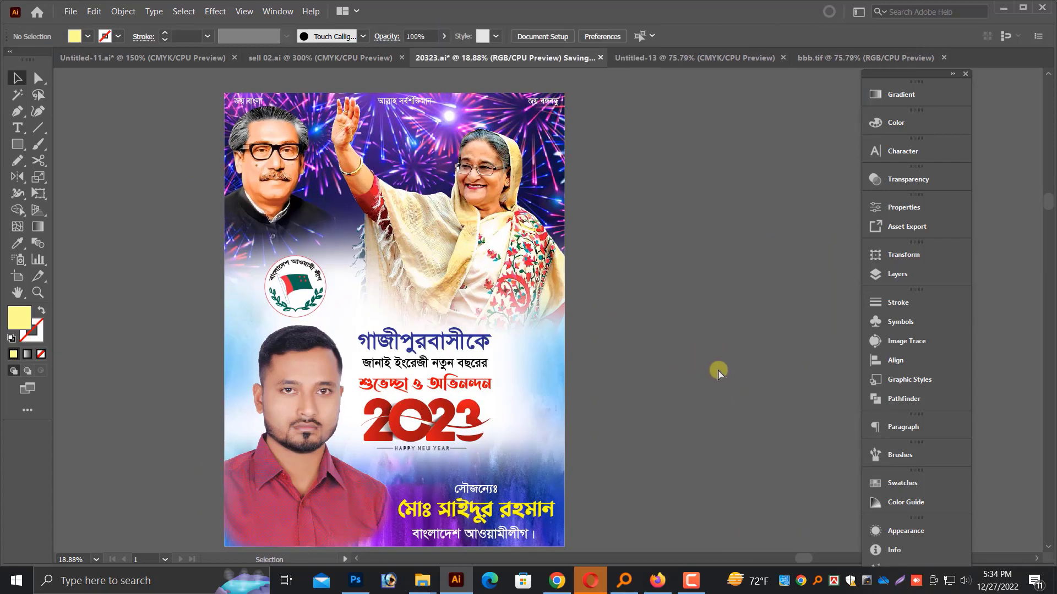